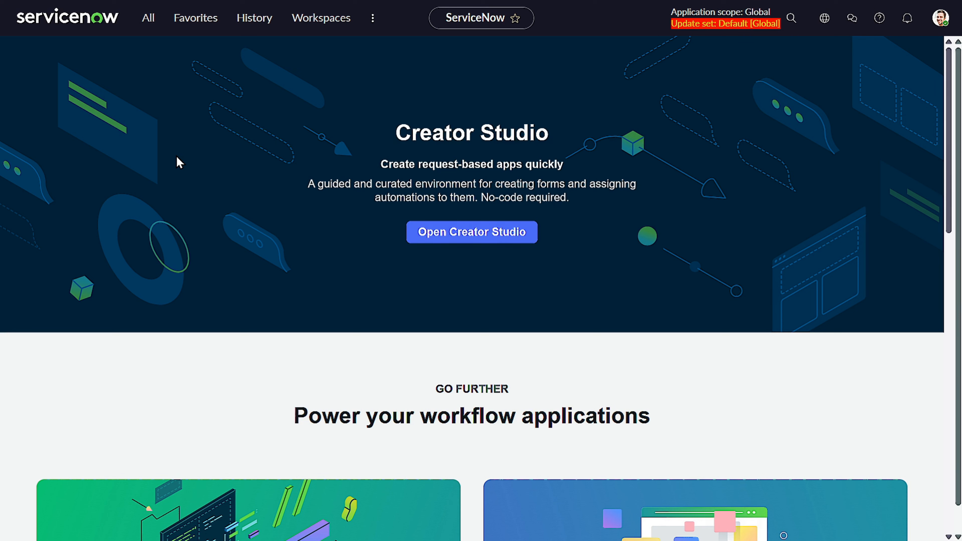
Step: Launch UI Builder and open the Home page of the recently used UI Builder experience for editing
{"action": "left_click", "coordinate": [148, 17]}
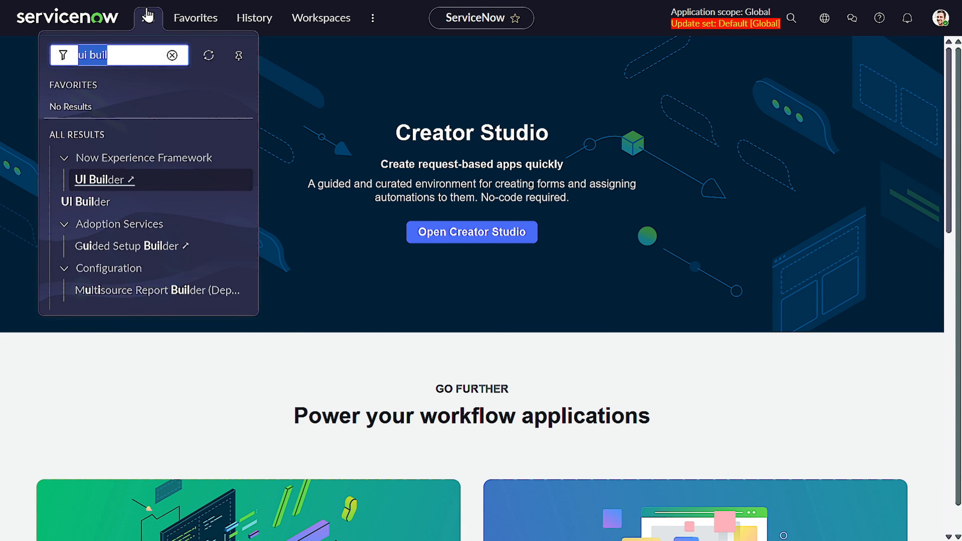
{"action": "left_click", "coordinate": [139, 182]}
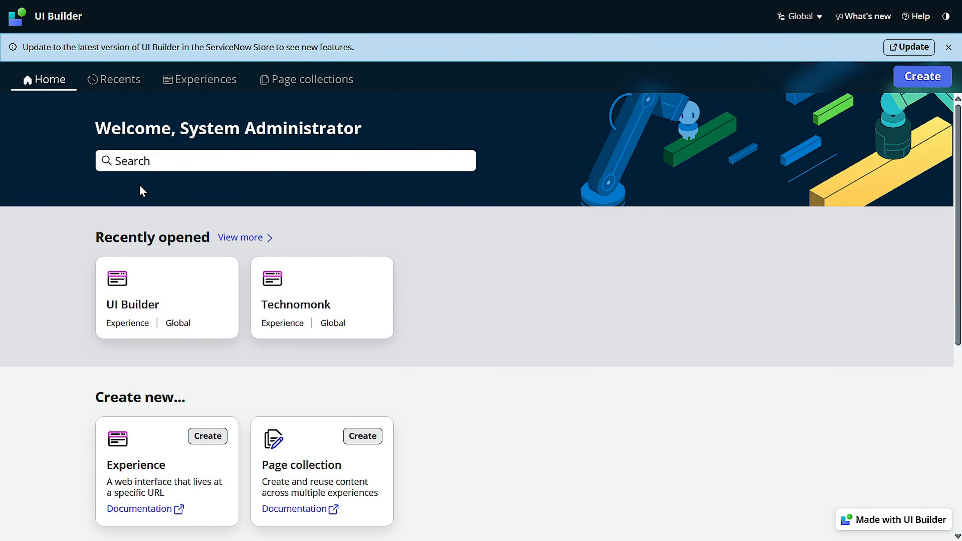
{"action": "left_click", "coordinate": [153, 306]}
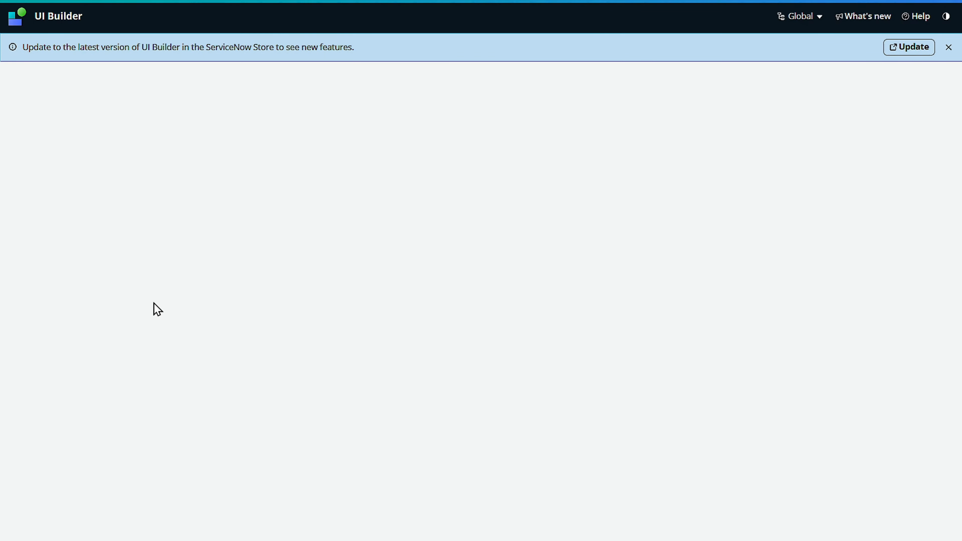
{"action": "left_click", "coordinate": [87, 300]}
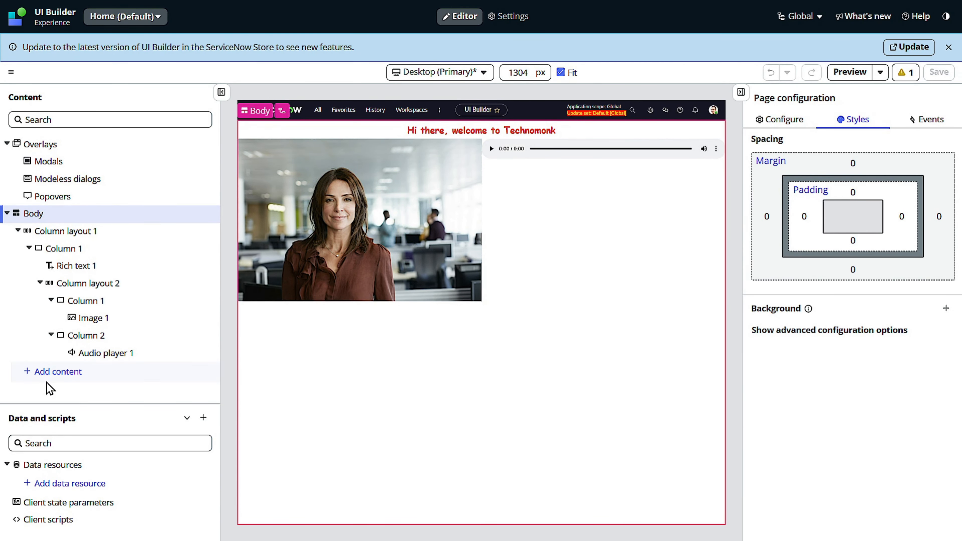
Step: Add a single-column layout to the page body below the existing column layout
{"action": "left_click", "coordinate": [7, 214]}
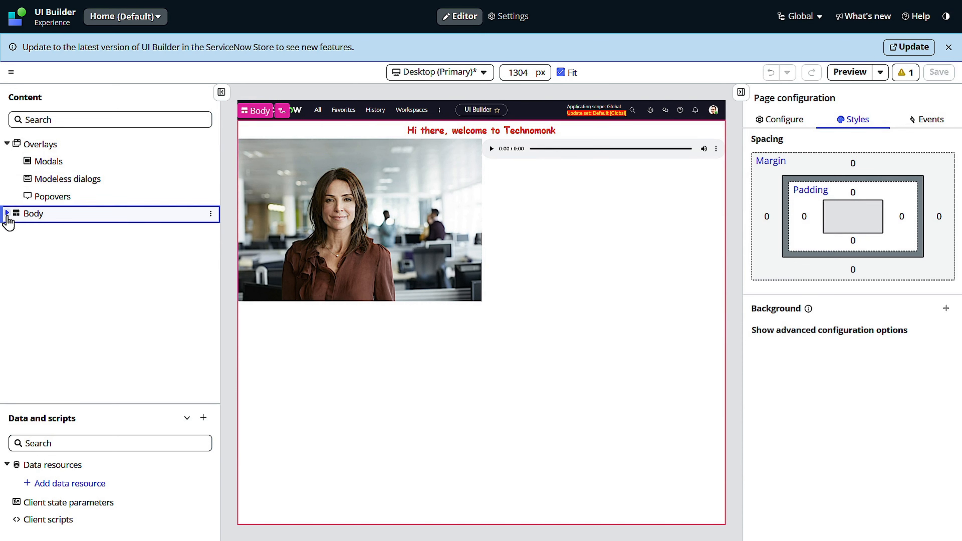
{"action": "left_click", "coordinate": [7, 214]}
{"action": "left_click", "coordinate": [49, 373]}
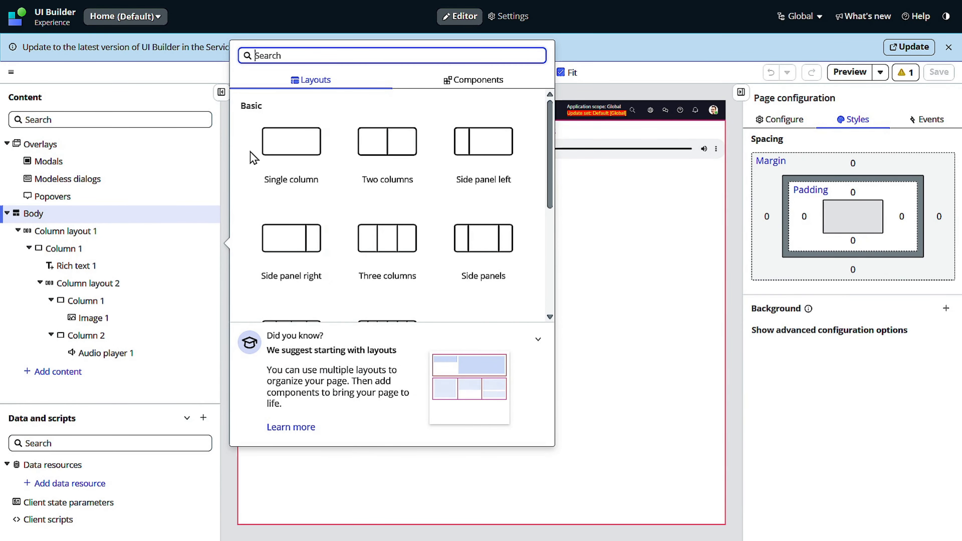
{"action": "left_click", "coordinate": [291, 149]}
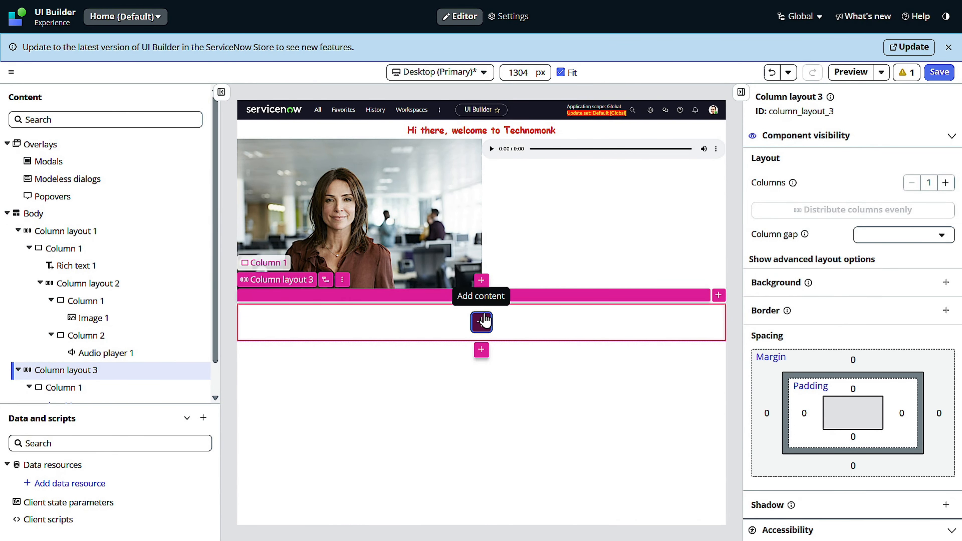
Step: Search the components for "style" and add a Stylized text component to the new column without a preset
{"action": "left_click", "coordinate": [481, 321]}
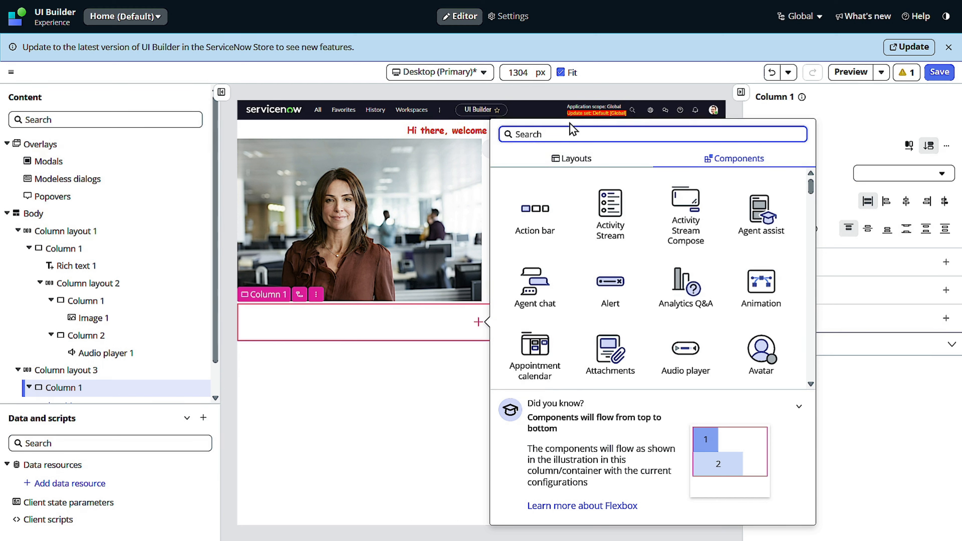
{"action": "type", "text": "style"}
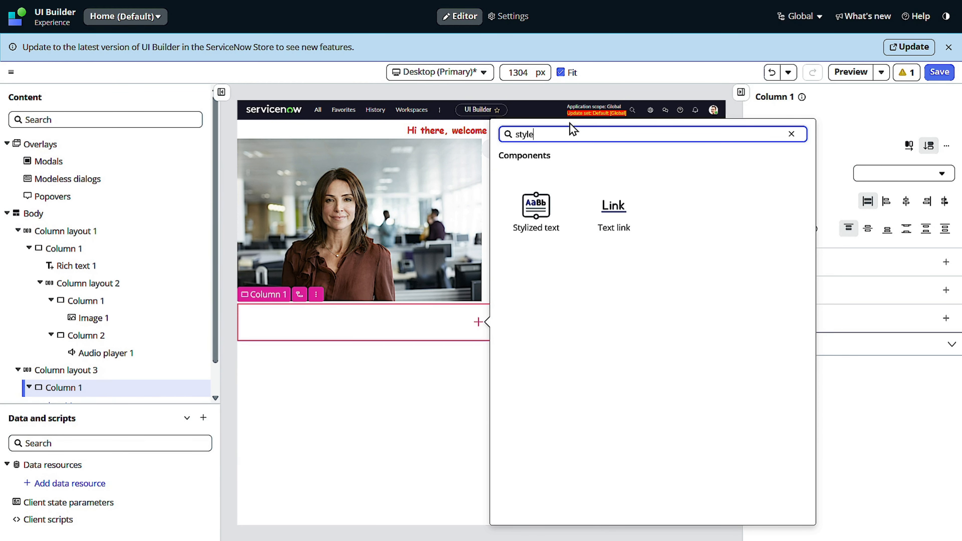
{"action": "key", "text": "BackSpace"}
{"action": "left_click", "coordinate": [545, 214]}
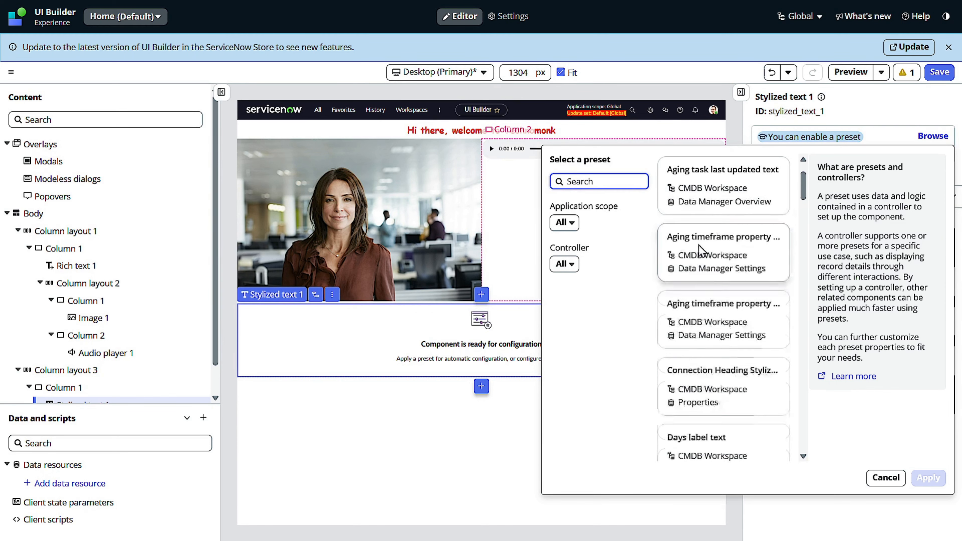
{"action": "left_click", "coordinate": [445, 456]}
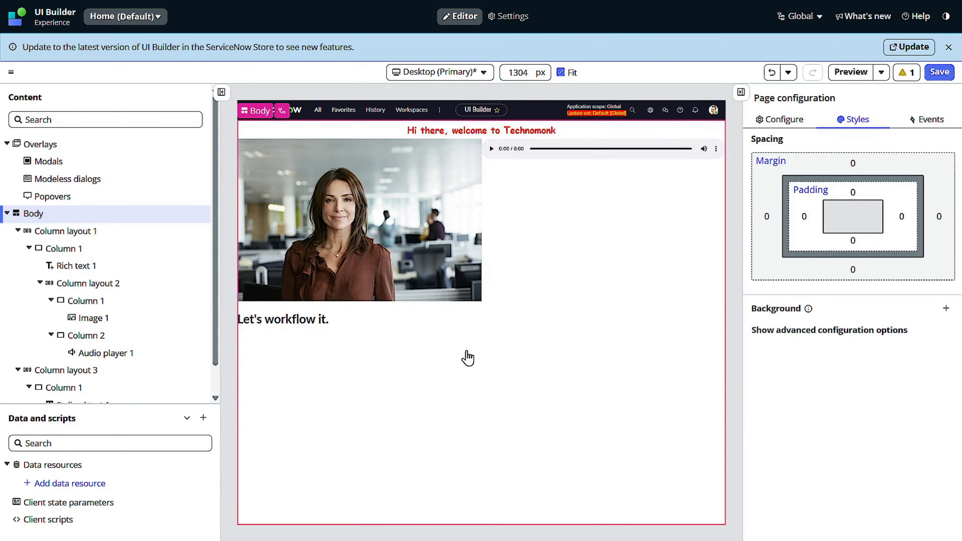
Step: Replace the stylized text's content with "Hello User ," and keep its HTML tag as H1
{"action": "left_click", "coordinate": [349, 334]}
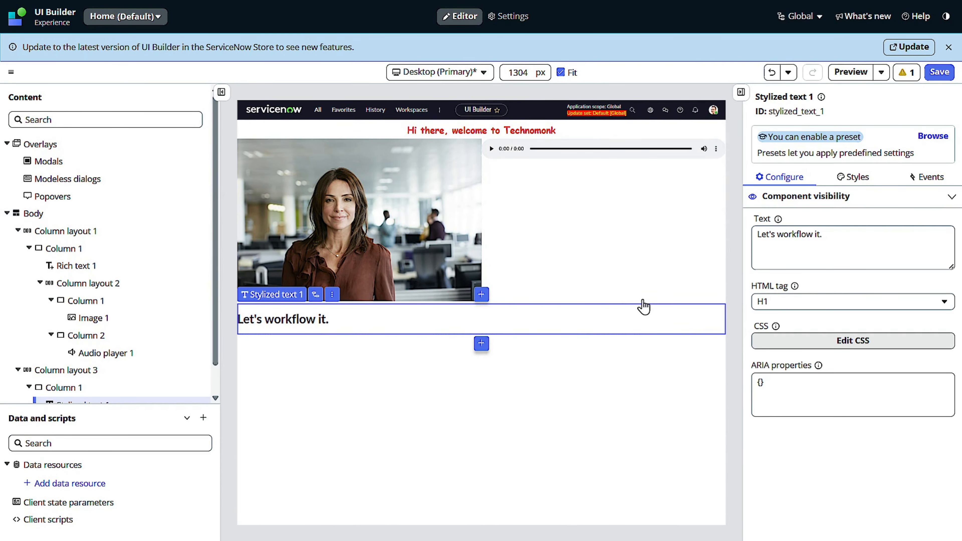
{"action": "left_click", "coordinate": [896, 240]}
{"action": "left_click_drag", "start_coordinate": [868, 252], "coordinate": [752, 239]}
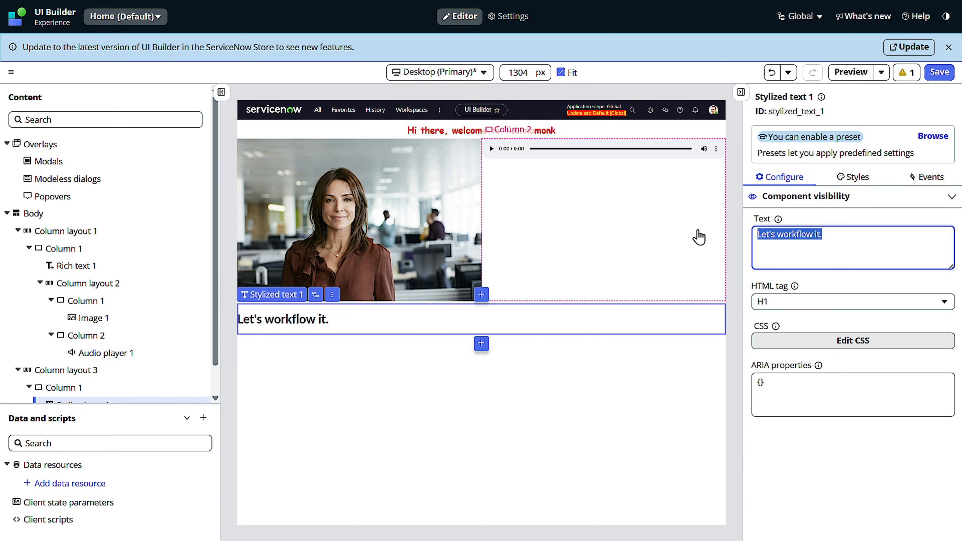
{"action": "key", "text": "BackSpace"}
{"action": "type", "text": "hello"}
{"action": "key", "text": "BackSpace"}
{"action": "key", "text": "BackSpace"}
{"action": "type", "text": "H"}
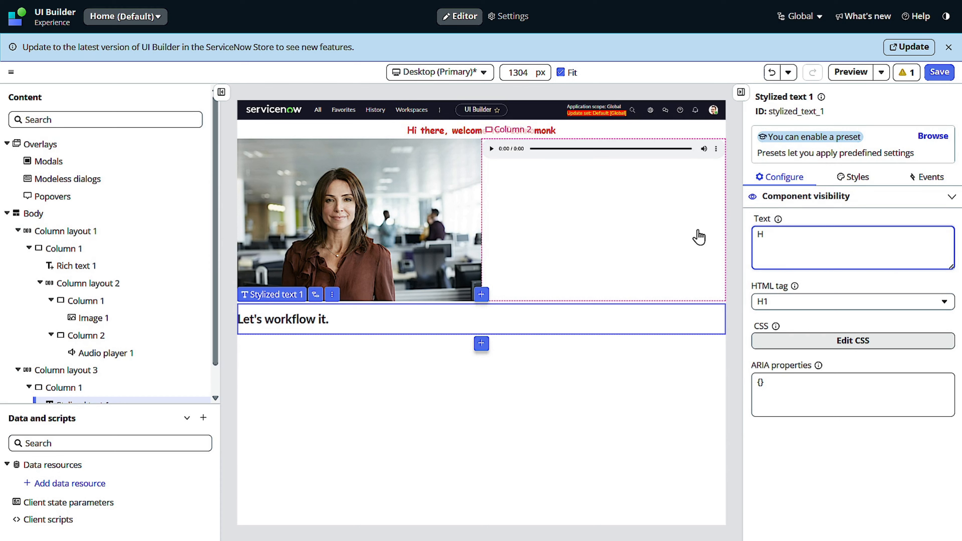
{"action": "type", "text": "iello User ,"}
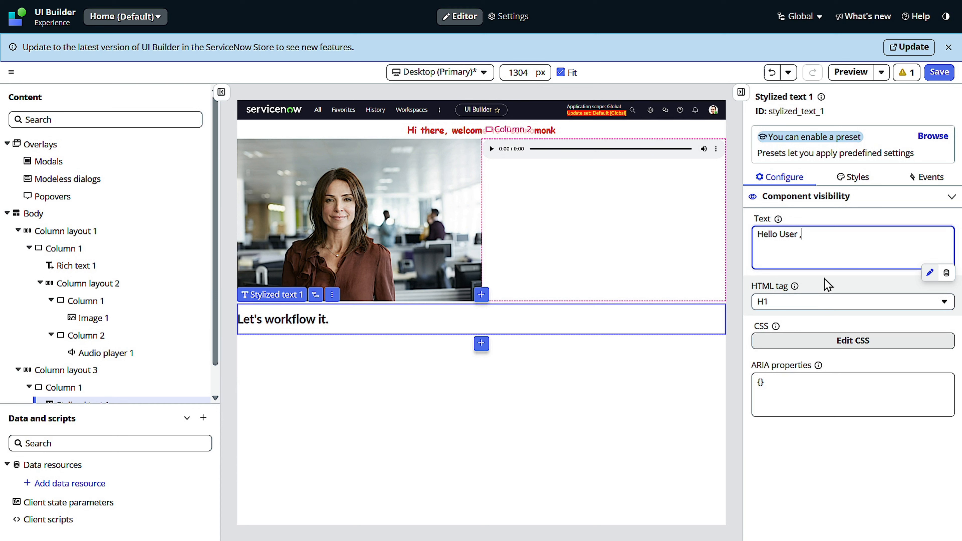
{"action": "key", "text": "ctrl+a"}
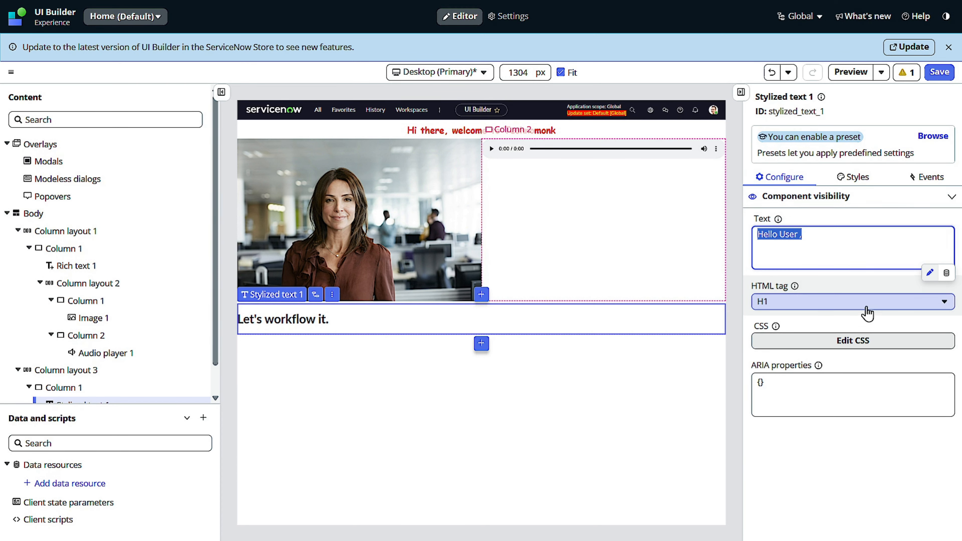
{"action": "left_click", "coordinate": [814, 307]}
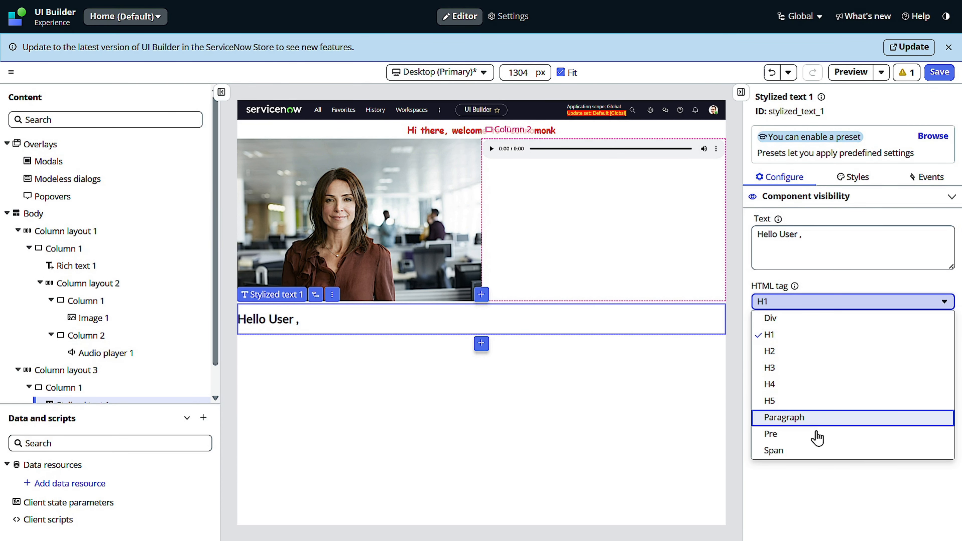
{"action": "left_click", "coordinate": [807, 491]}
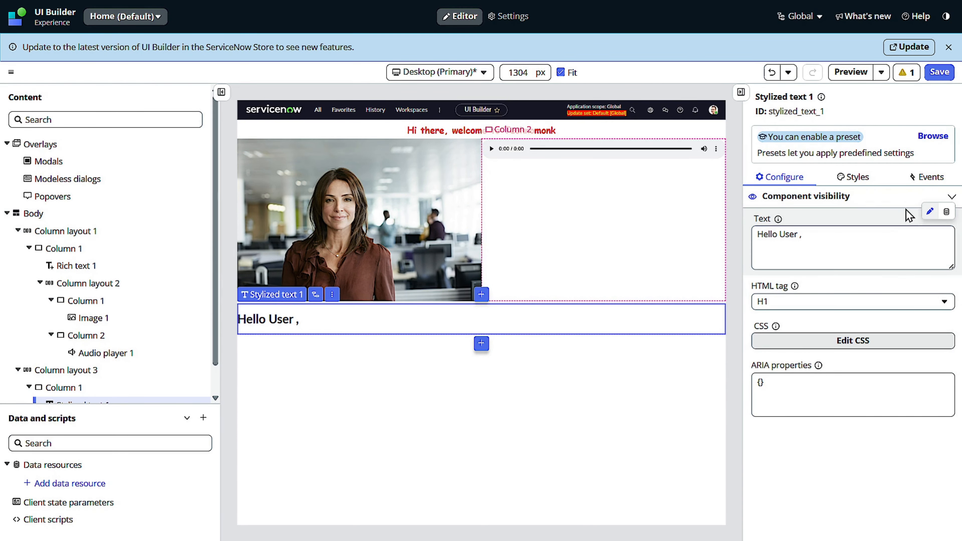
Step: Center the stylized text horizontally within its column and save the page
{"action": "left_click", "coordinate": [857, 177]}
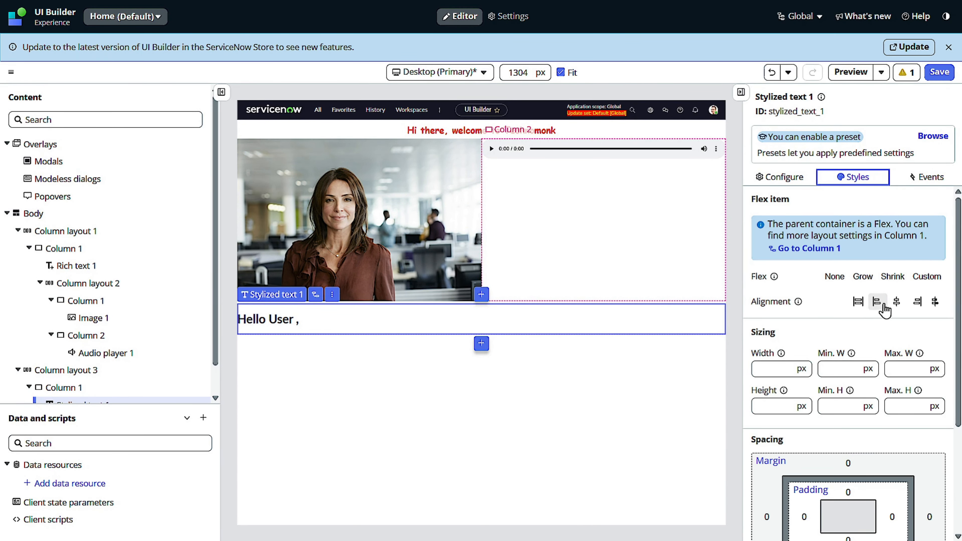
{"action": "left_click", "coordinate": [882, 305]}
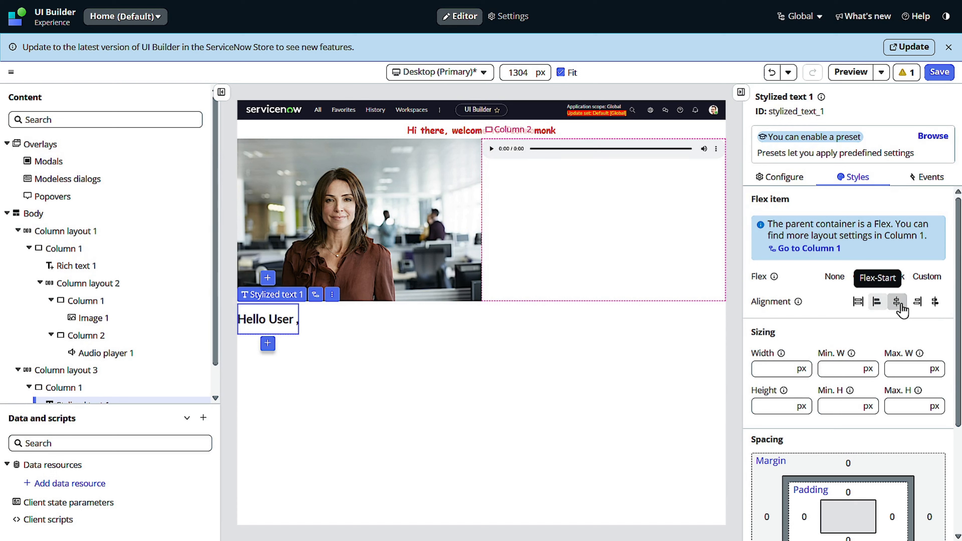
{"action": "left_click", "coordinate": [897, 303]}
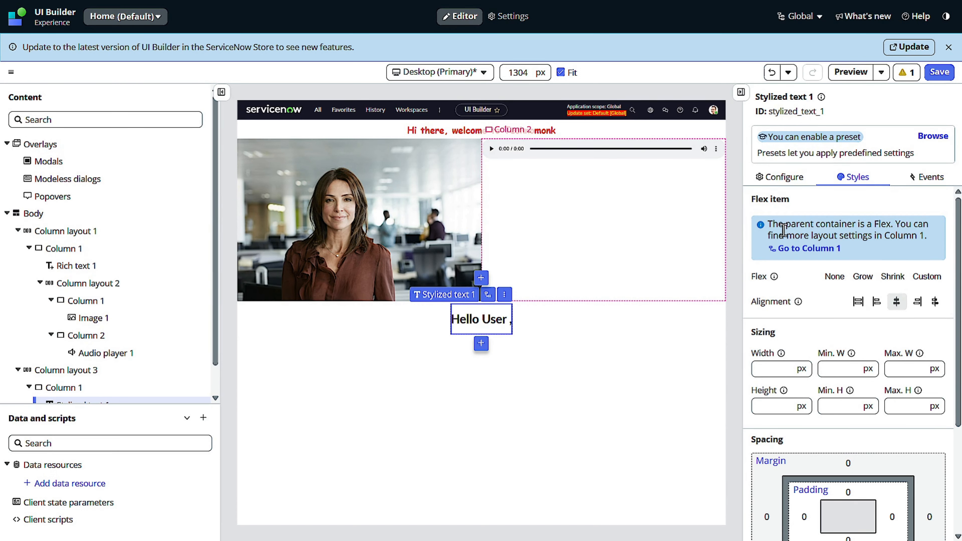
{"action": "left_click", "coordinate": [940, 73]}
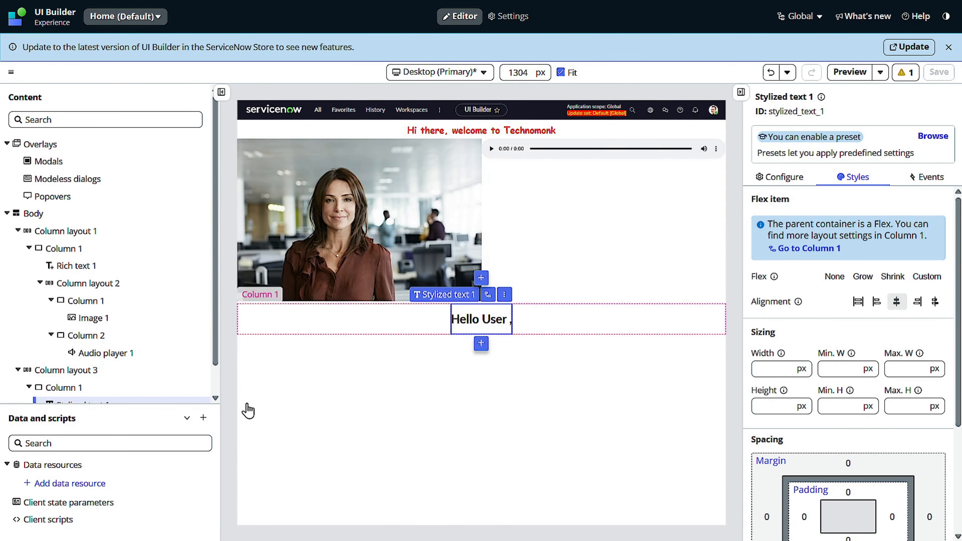
Step: Open the data binding editor for the Text property of the "Hello User ," stylized text
{"action": "left_click", "coordinate": [307, 419]}
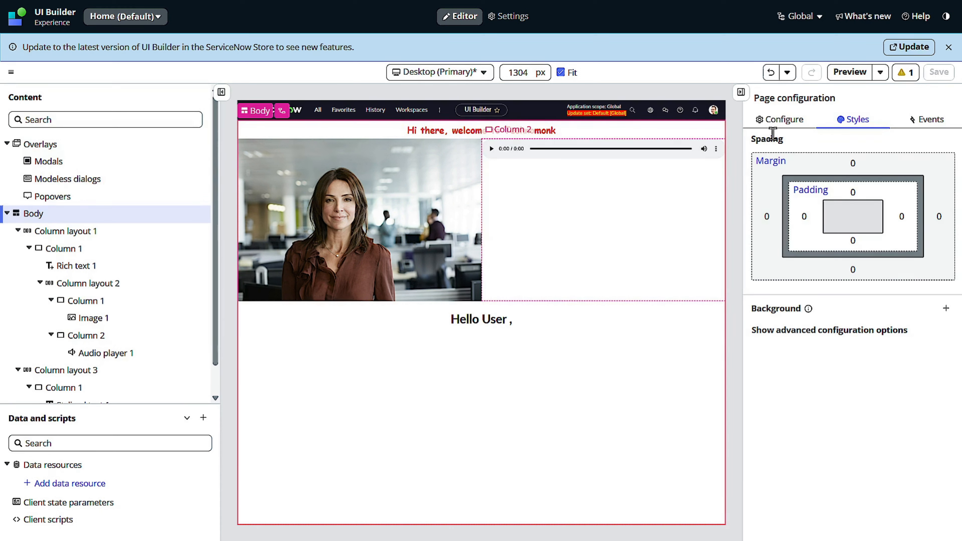
{"action": "left_click", "coordinate": [793, 121]}
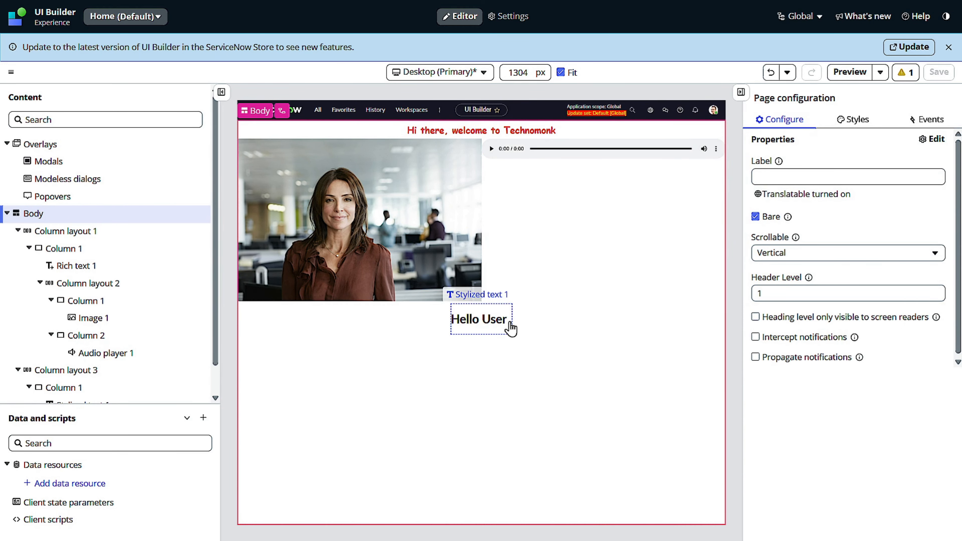
{"action": "left_click", "coordinate": [480, 319]}
{"action": "left_click", "coordinate": [792, 179]}
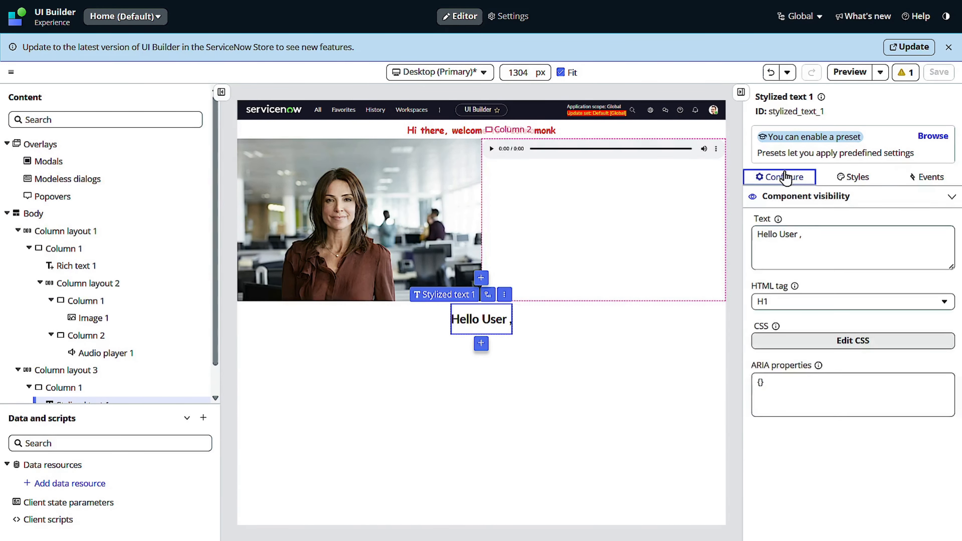
{"action": "double_click", "coordinate": [790, 234]}
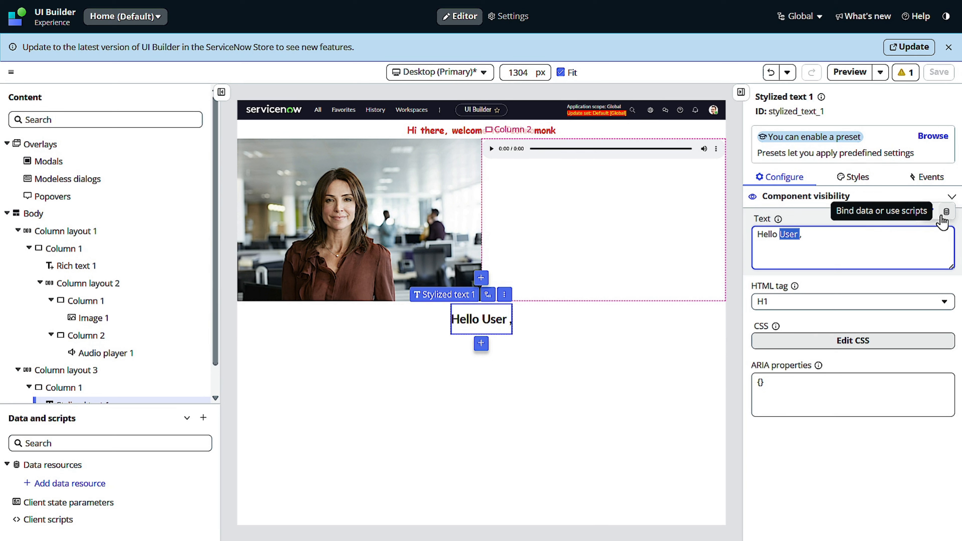
{"action": "left_click", "coordinate": [949, 212]}
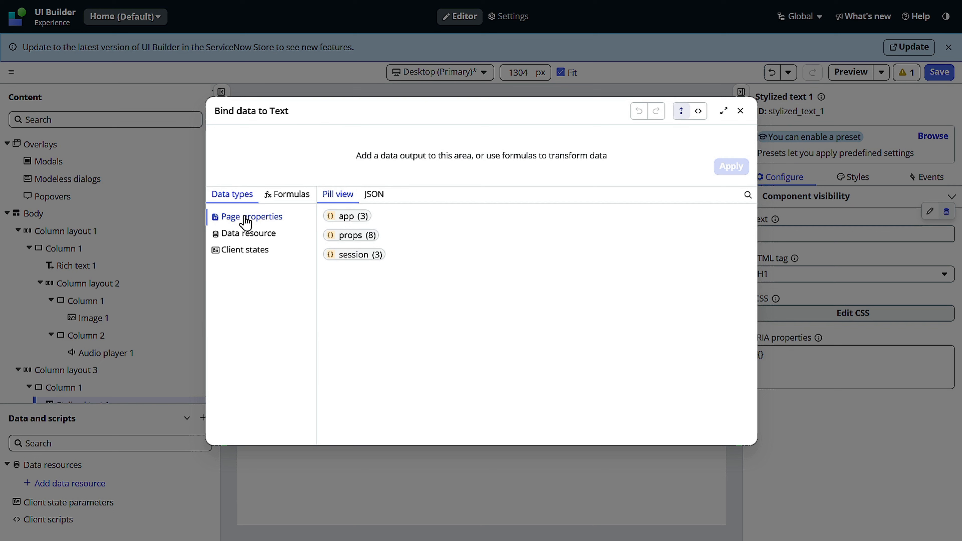
Step: Examine the bindable data sources for the Text property: the app, props and session page properties, data resources and client states
{"action": "left_click", "coordinate": [251, 238]}
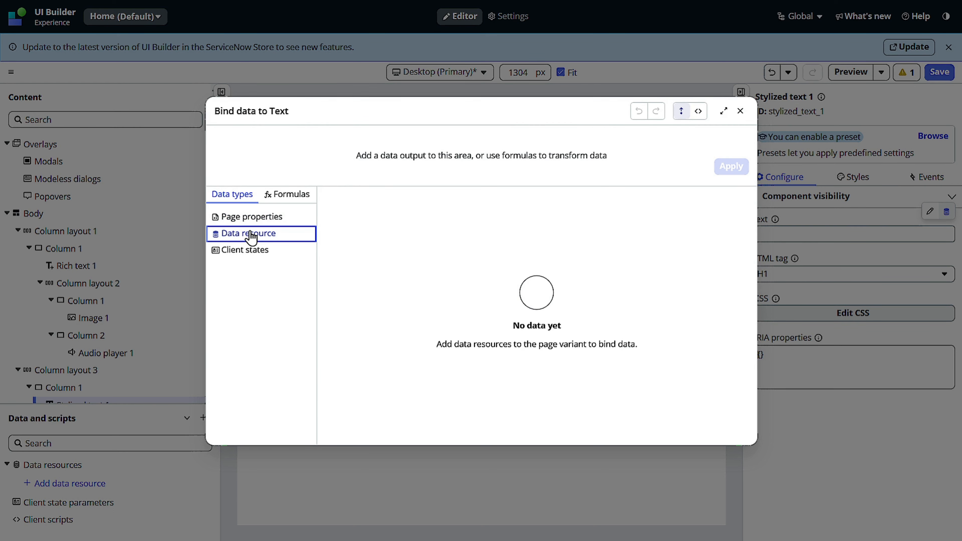
{"action": "left_click", "coordinate": [255, 219]}
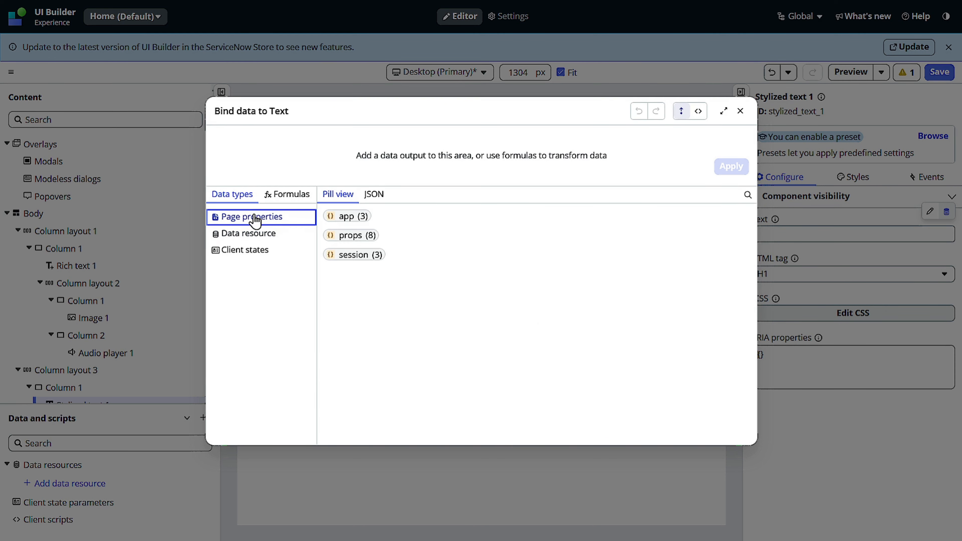
{"action": "left_click", "coordinate": [340, 222]}
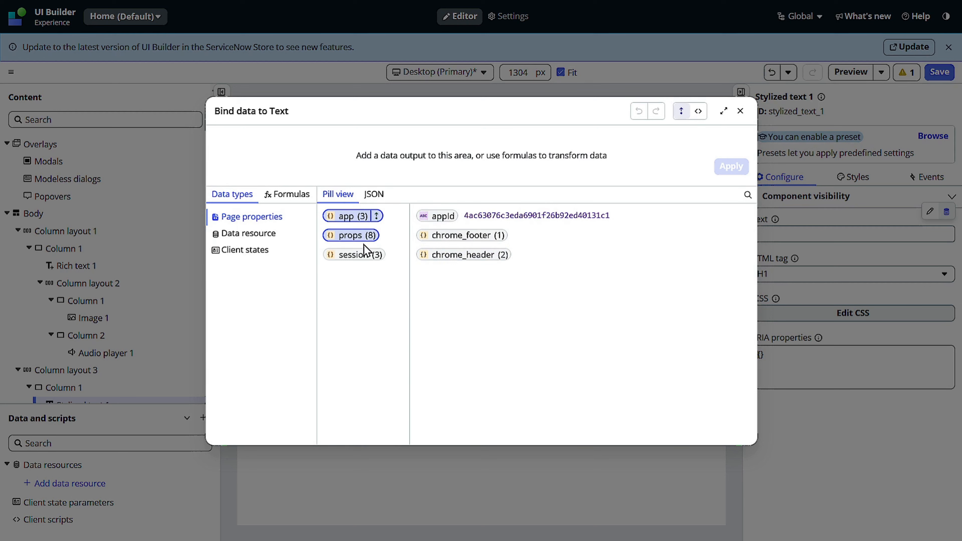
{"action": "left_click", "coordinate": [351, 236]}
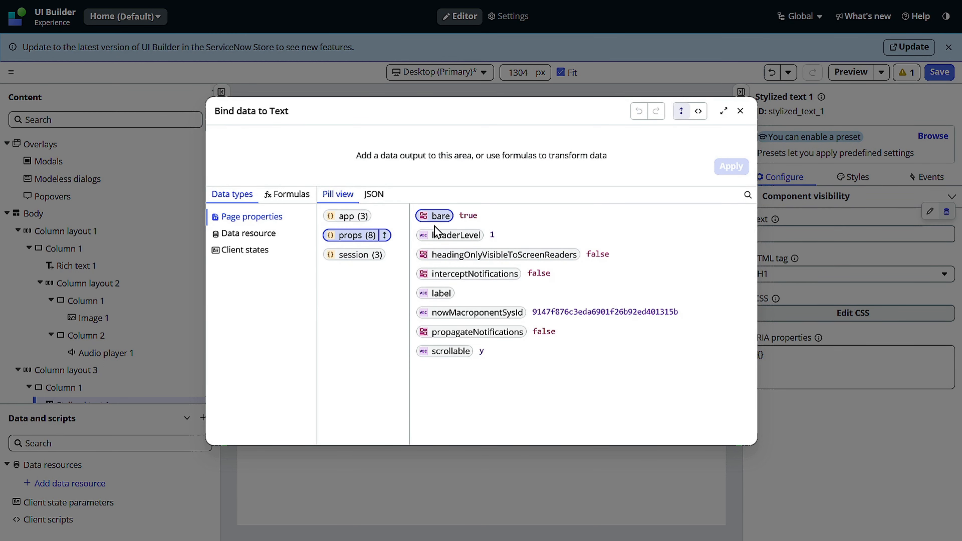
{"action": "left_click", "coordinate": [341, 262]}
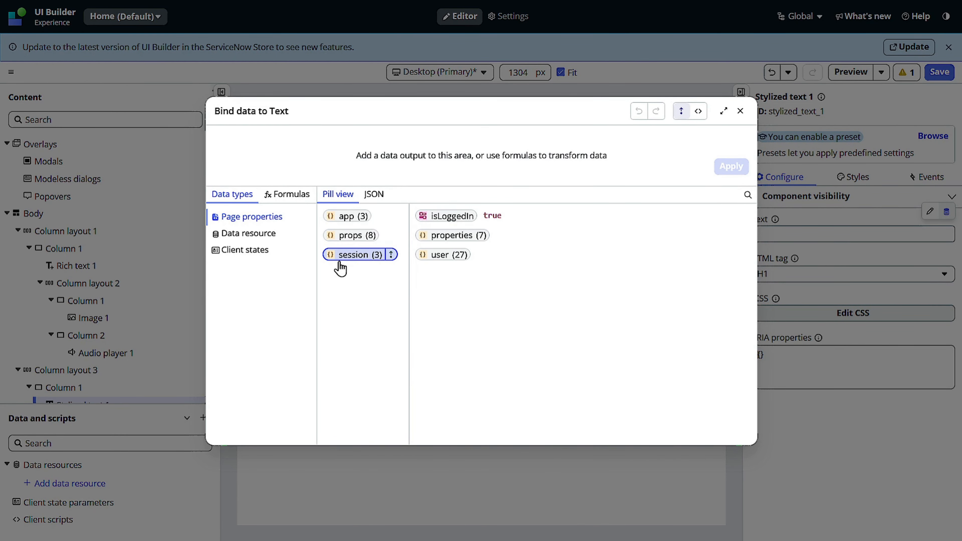
{"action": "left_click", "coordinate": [249, 235]}
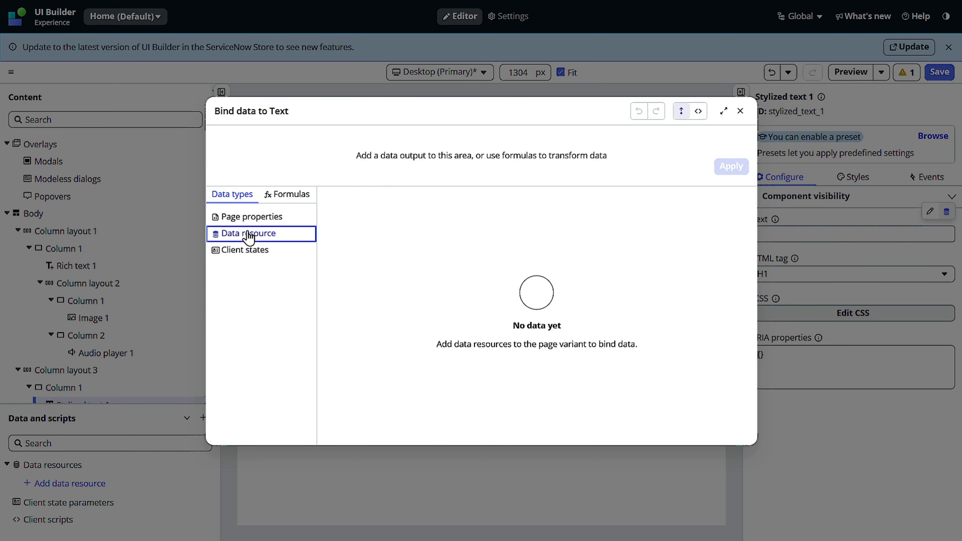
{"action": "left_click", "coordinate": [285, 261]}
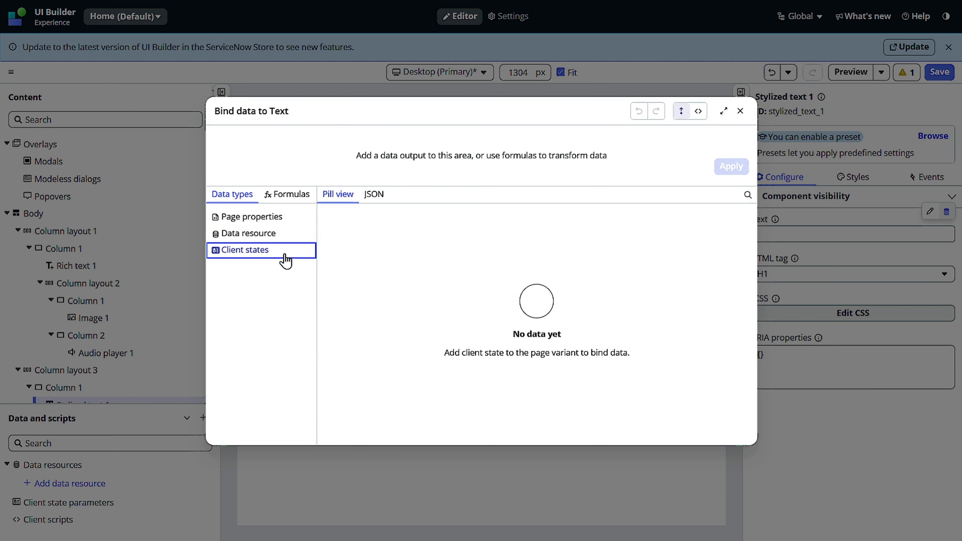
Step: Bind the stylized text's Text property to the page property session > user > fullName and apply the binding
{"action": "left_click", "coordinate": [279, 219]}
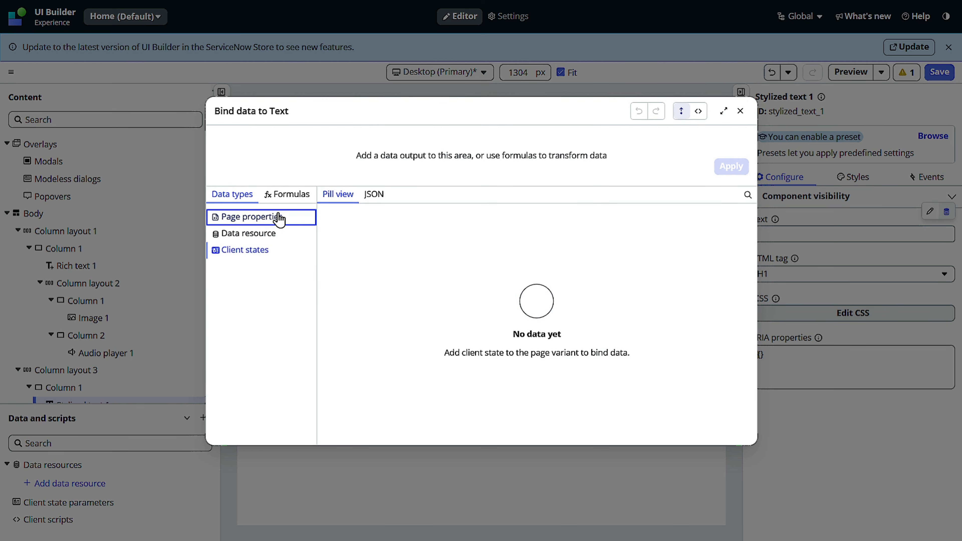
{"action": "left_click", "coordinate": [352, 256]}
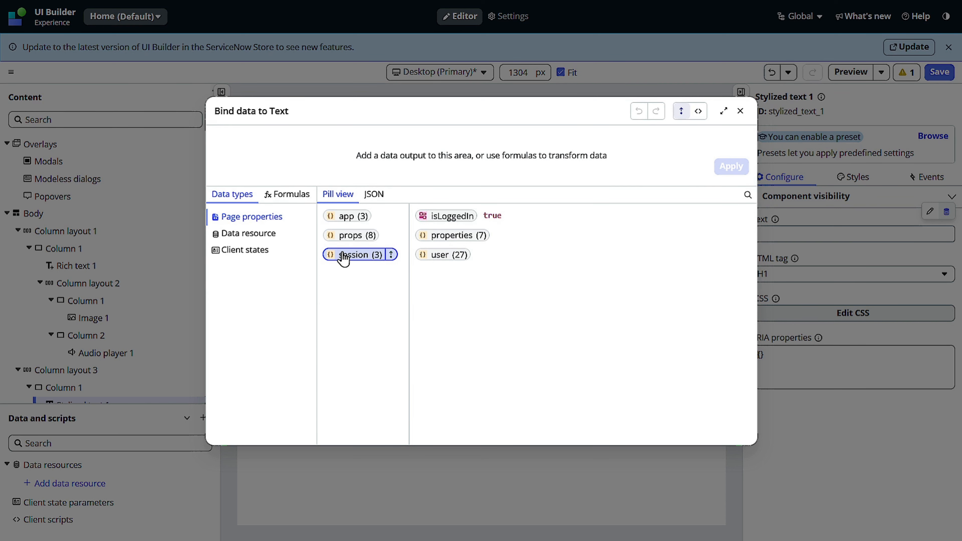
{"action": "left_click", "coordinate": [448, 256]}
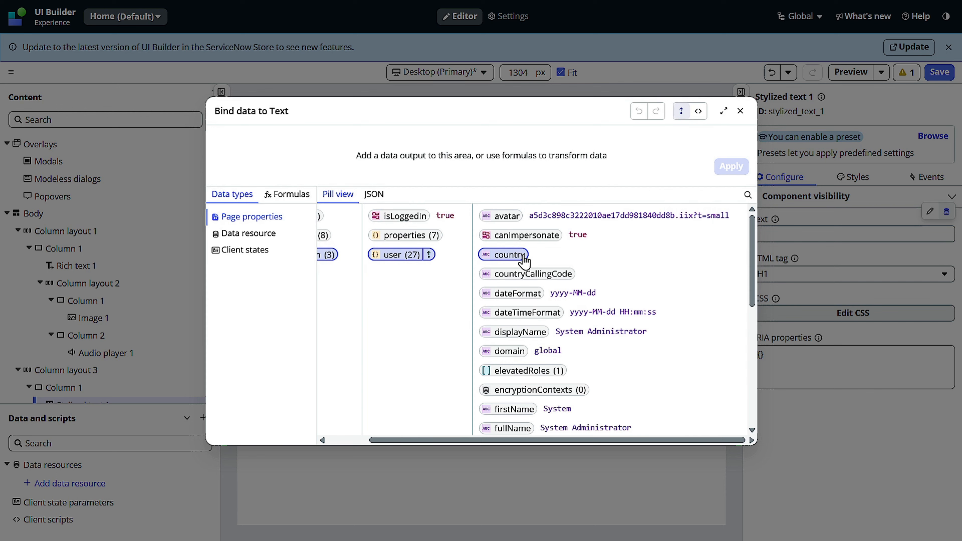
{"action": "scroll", "coordinate": [638, 277], "scroll_direction": "down", "scroll_amount": 8}
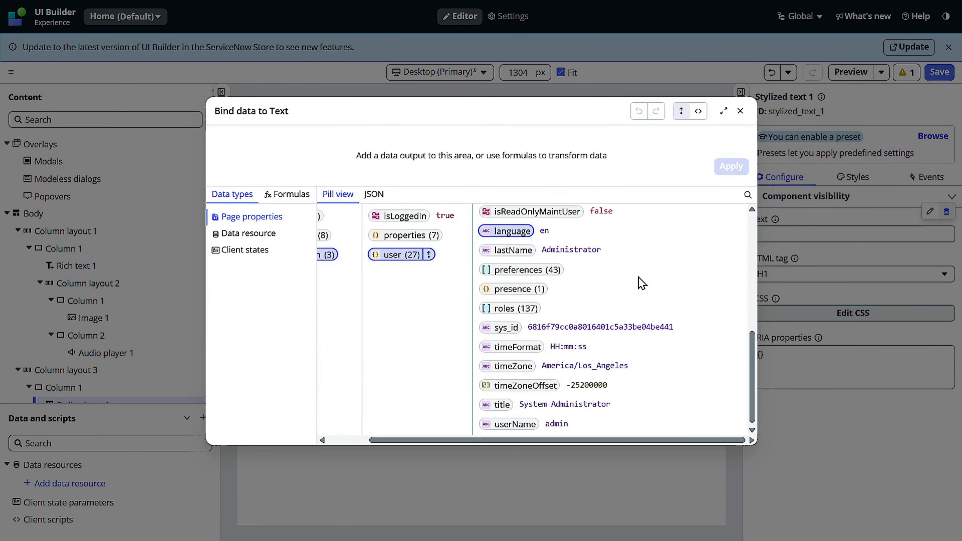
{"action": "scroll", "coordinate": [504, 275], "scroll_direction": "up", "scroll_amount": 7}
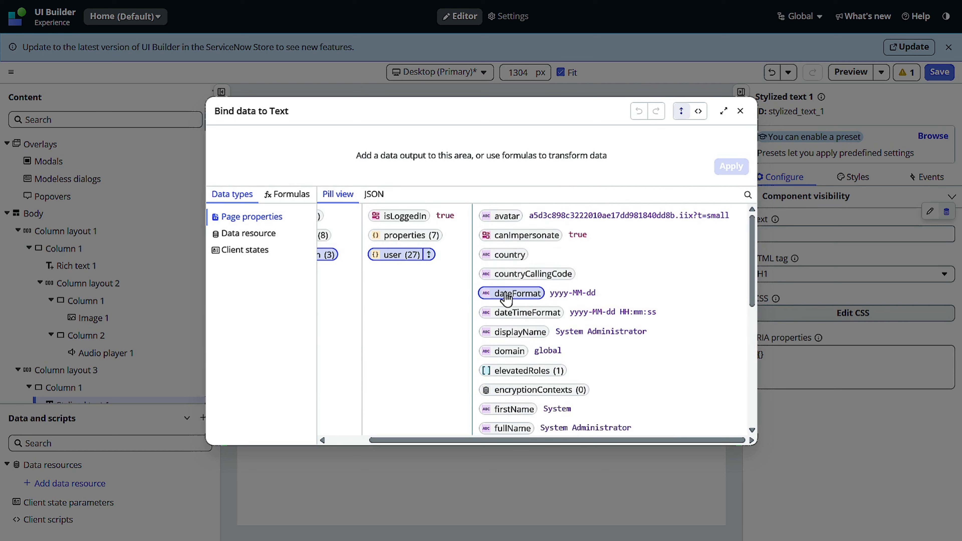
{"action": "scroll", "coordinate": [522, 326], "scroll_direction": "down", "scroll_amount": 2}
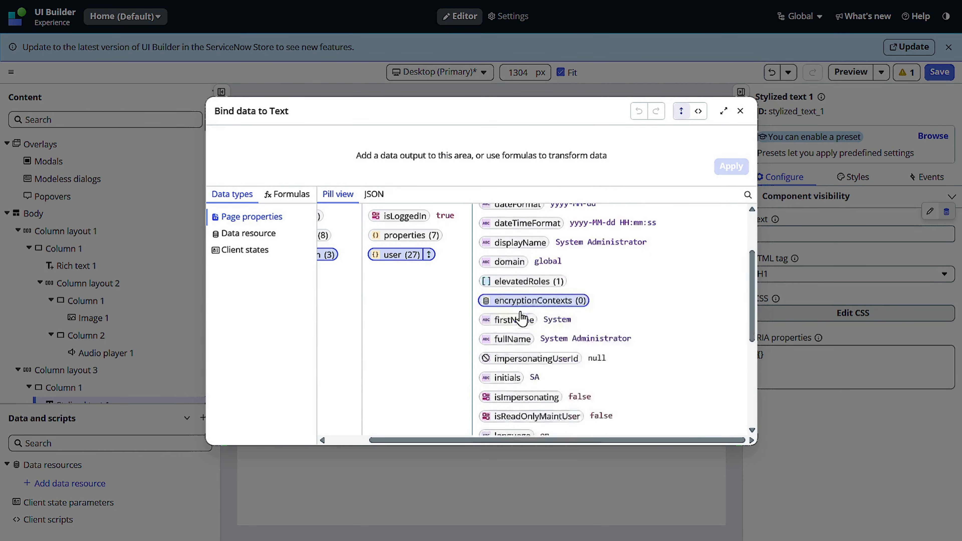
{"action": "scroll", "coordinate": [522, 318], "scroll_direction": "down", "scroll_amount": 1}
{"action": "scroll", "coordinate": [547, 383], "scroll_direction": "down", "scroll_amount": 3}
{"action": "scroll", "coordinate": [548, 327], "scroll_direction": "up", "scroll_amount": 3}
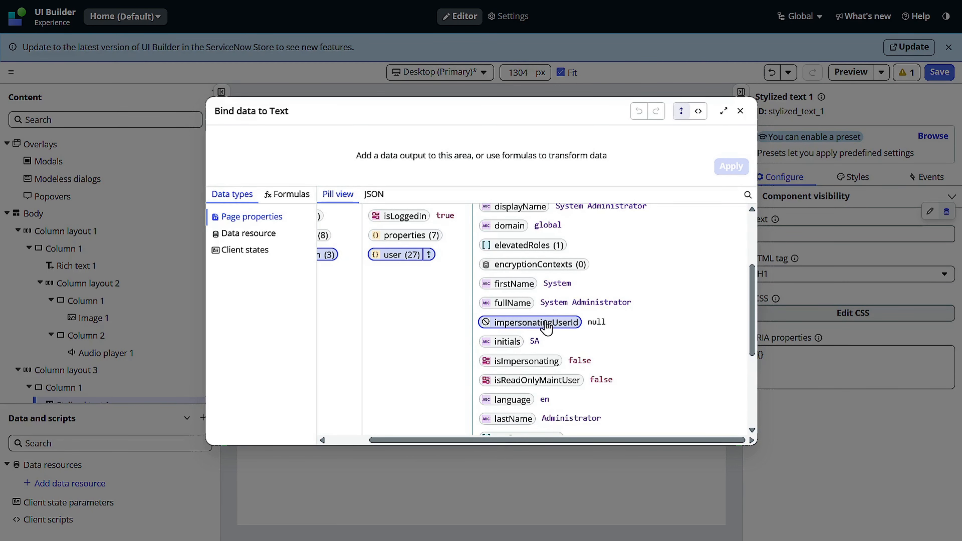
{"action": "left_click", "coordinate": [529, 305]}
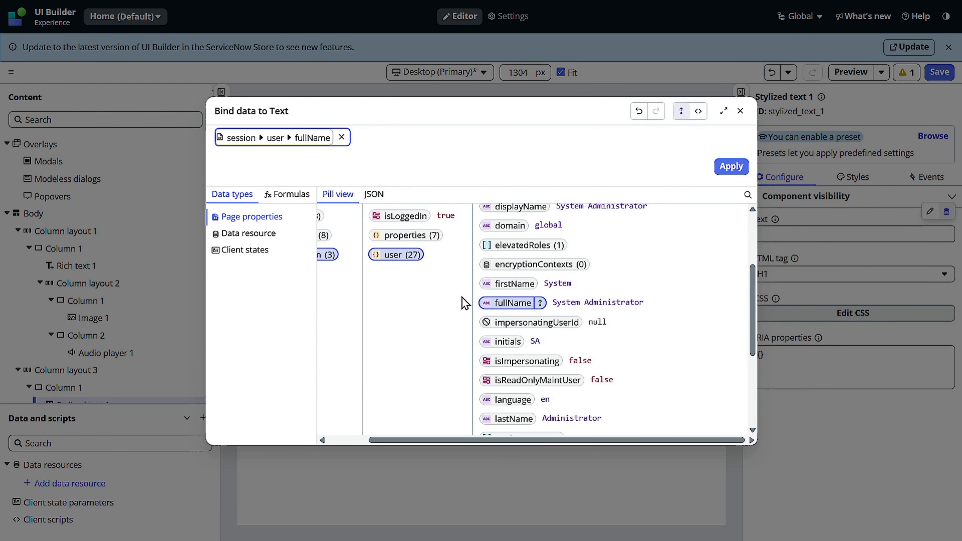
{"action": "left_click", "coordinate": [716, 173]}
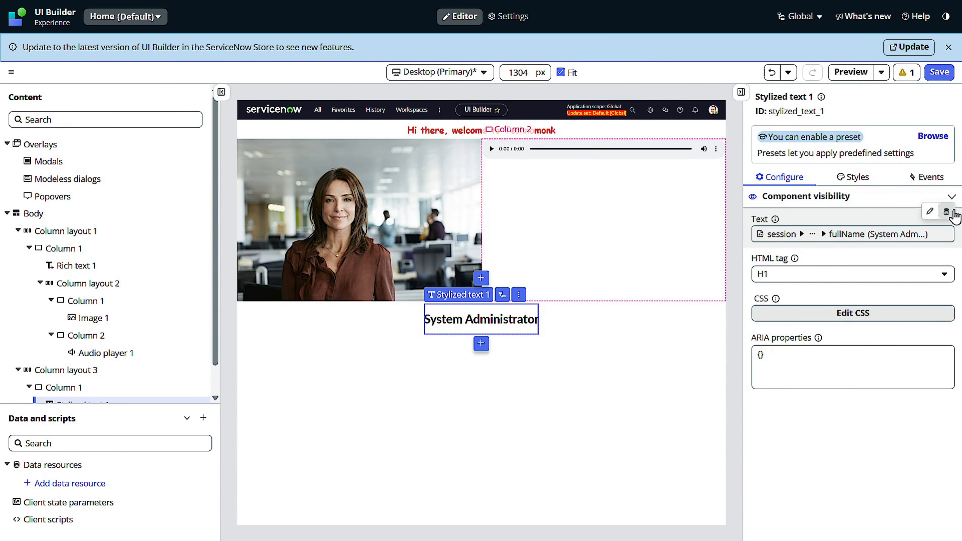
Step: Reopen the Text binding in script mode and examine the evaluateProperty function with its api and helpers parameters
{"action": "left_click", "coordinate": [947, 211]}
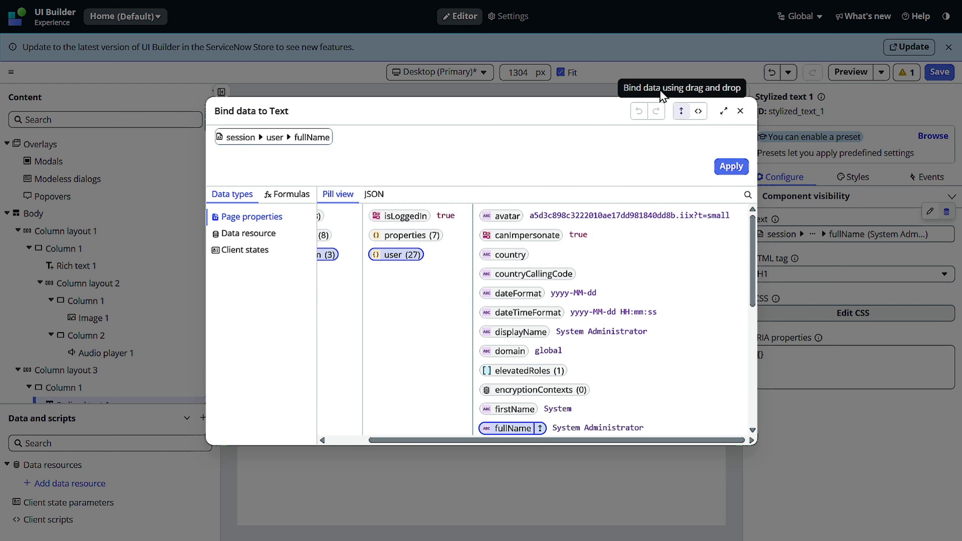
{"action": "left_click", "coordinate": [699, 113]}
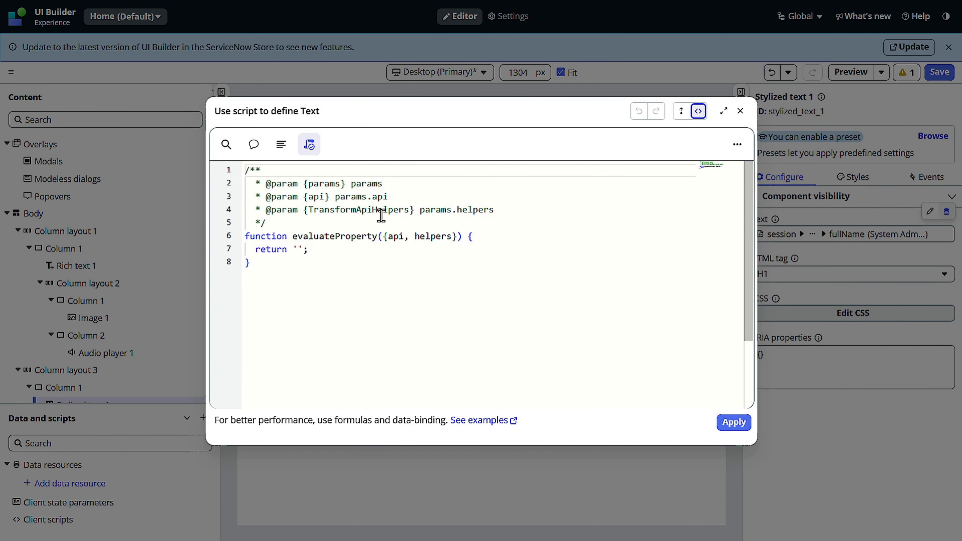
{"action": "double_click", "coordinate": [261, 237]}
{"action": "left_click_drag", "start_coordinate": [261, 236], "coordinate": [388, 236]}
{"action": "left_click", "coordinate": [366, 238]}
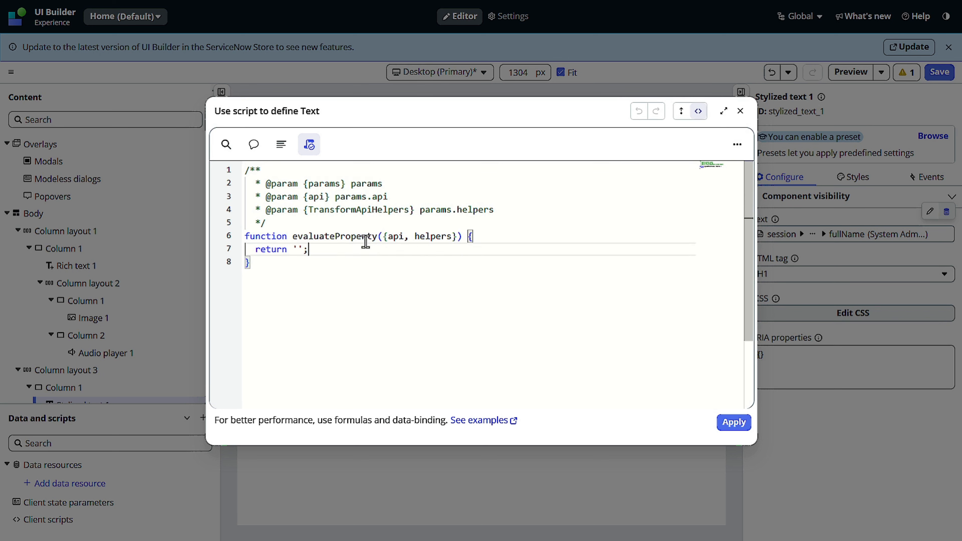
{"action": "double_click", "coordinate": [365, 237]}
{"action": "left_click", "coordinate": [393, 239]}
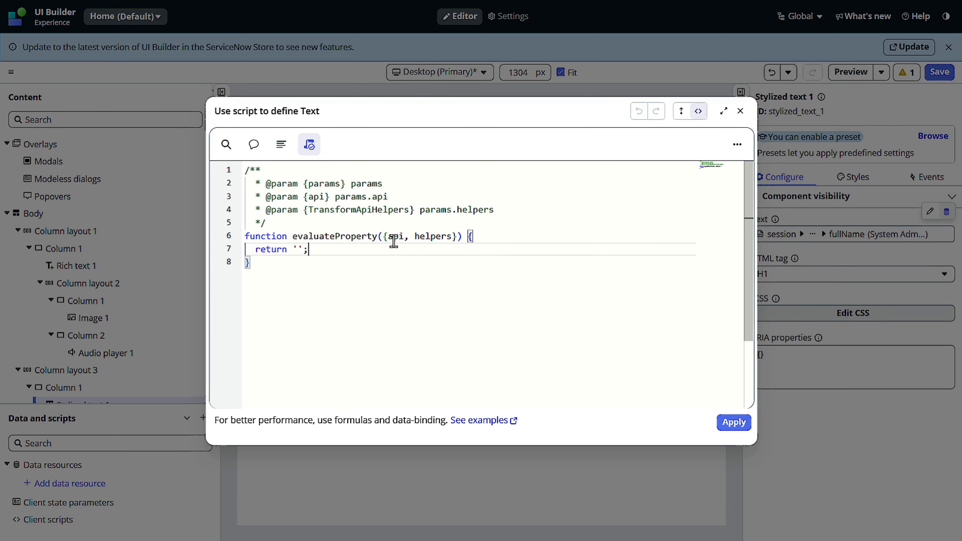
{"action": "double_click", "coordinate": [436, 236]}
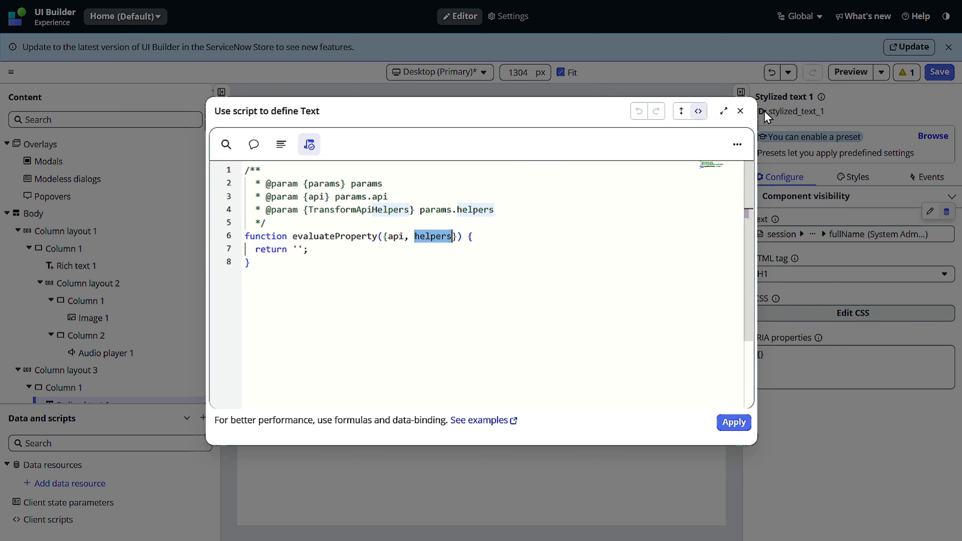
Step: Return to the data binding view and review the path from session through user to the fullName property
{"action": "left_click", "coordinate": [681, 114]}
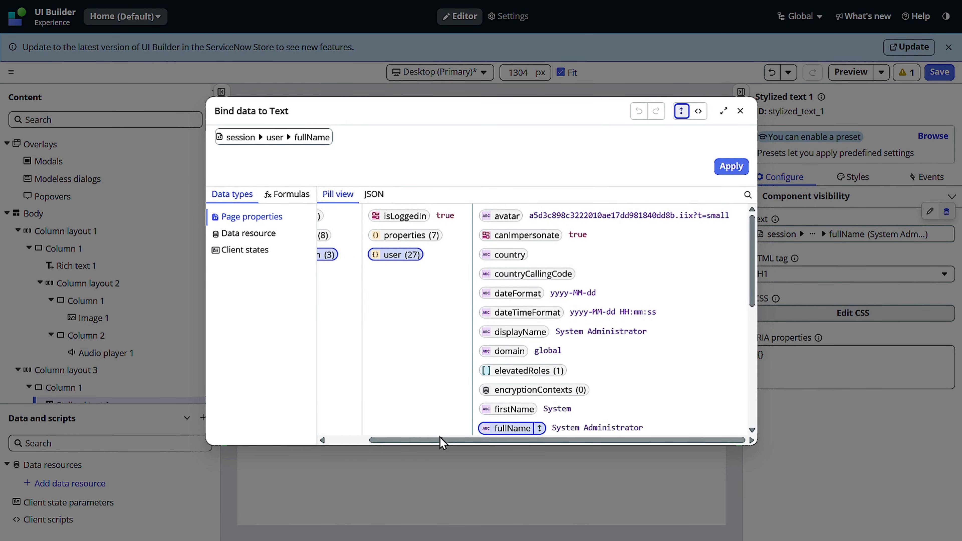
{"action": "left_click_drag", "start_coordinate": [440, 441], "coordinate": [276, 435]}
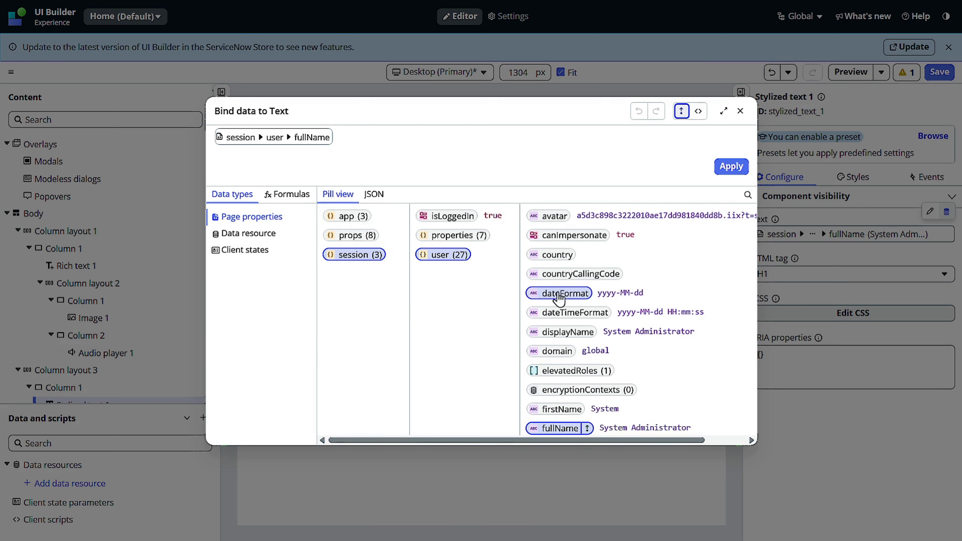
{"action": "scroll", "coordinate": [579, 341], "scroll_direction": "down", "scroll_amount": 2}
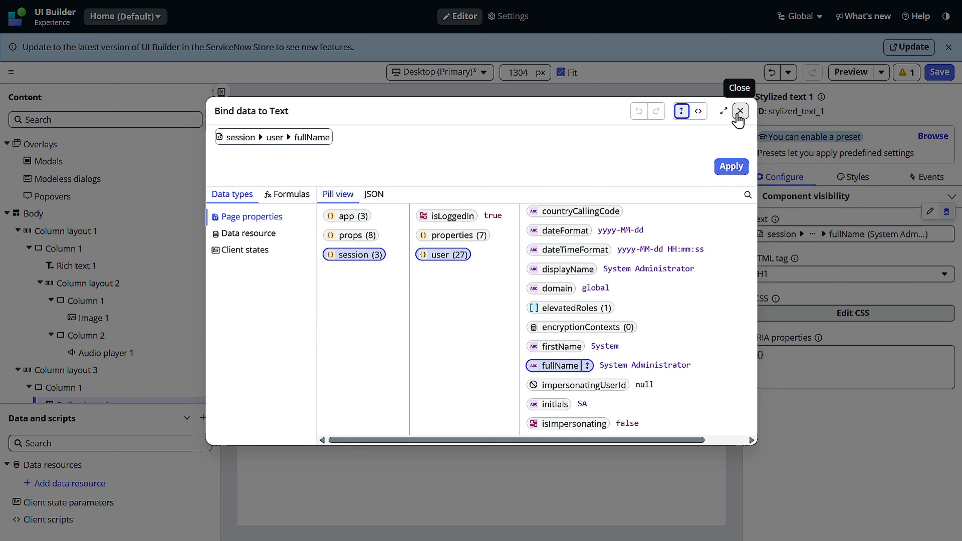
Step: Switch the Text binding to script mode and make evaluateProperty return 'Hello '+api.context
{"action": "left_click", "coordinate": [699, 111]}
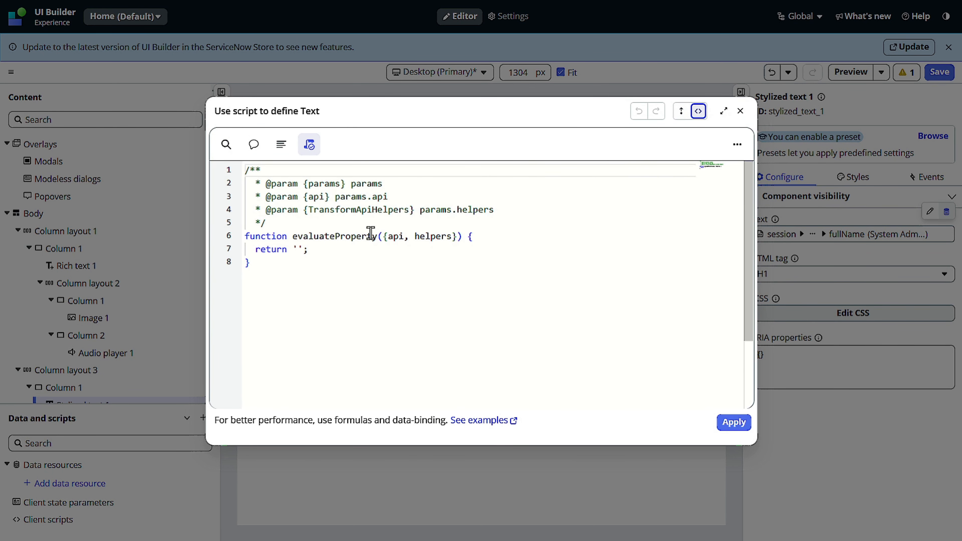
{"action": "left_click", "coordinate": [303, 249]}
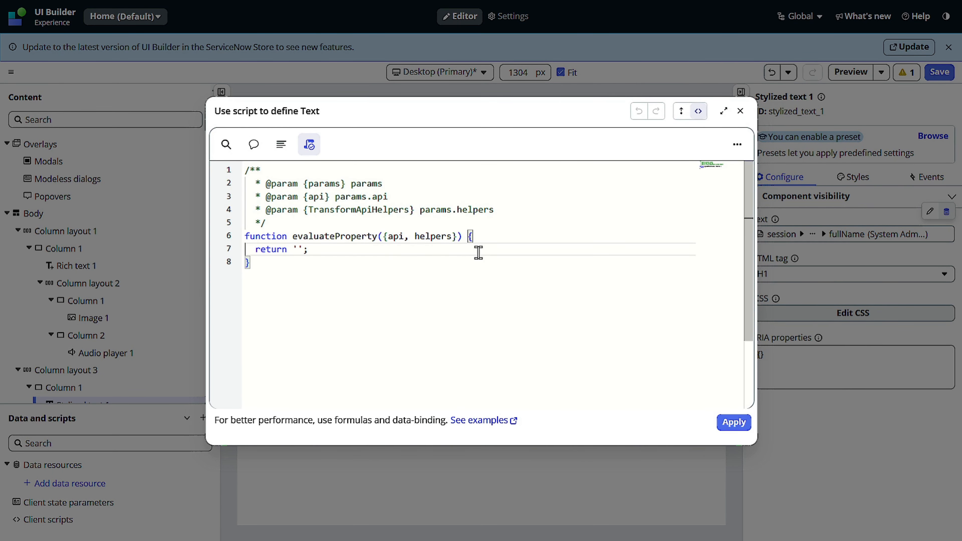
{"action": "type", "text": "hello"}
{"action": "key", "text": "BackSpace"}
{"action": "key", "text": "BackSpace"}
{"action": "key", "text": "BackSpace"}
{"action": "key", "text": "BackSpace"}
{"action": "key", "text": "BackSpace"}
{"action": "type", "text": "Hello"}
{"action": "type", "text": "+_"}
{"action": "key", "text": "BackSpace"}
{"action": "type", "text": "a["}
{"action": "key", "text": "BackSpace"}
{"action": "type", "text": "p"}
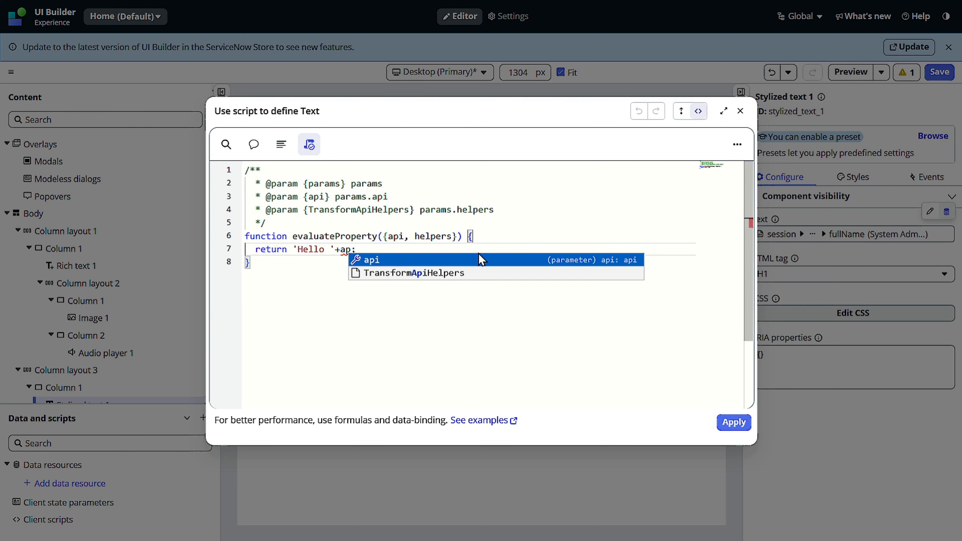
{"action": "left_click", "coordinate": [478, 254]}
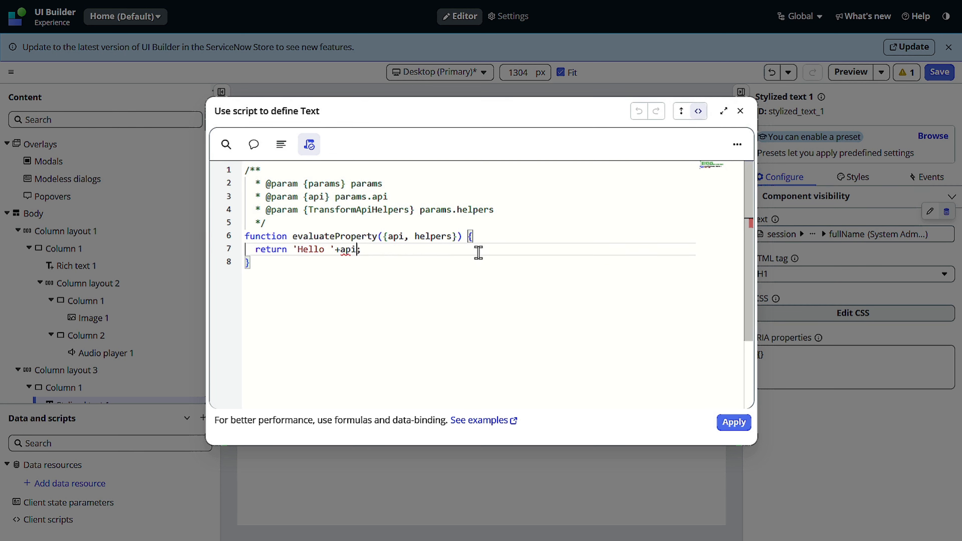
{"action": "type", "text": "."}
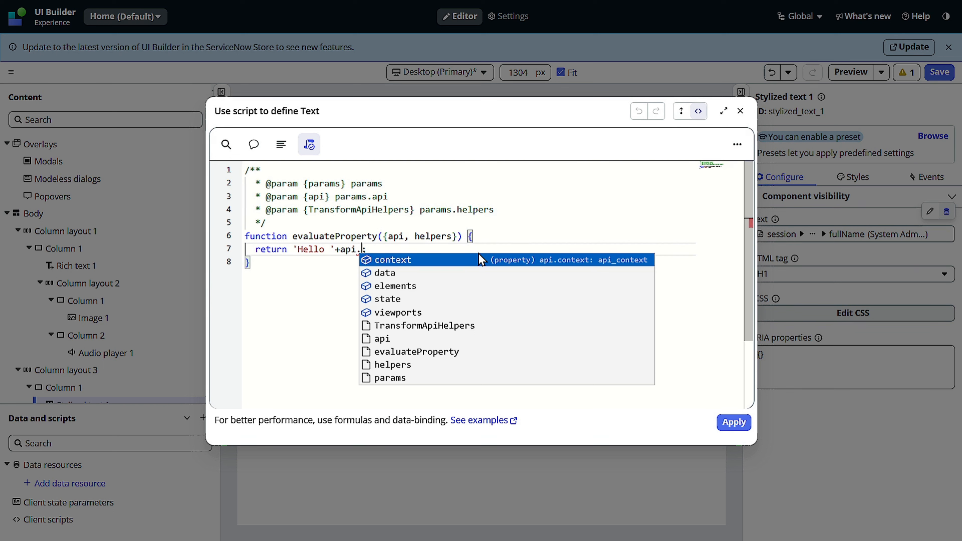
{"action": "left_click", "coordinate": [478, 255]}
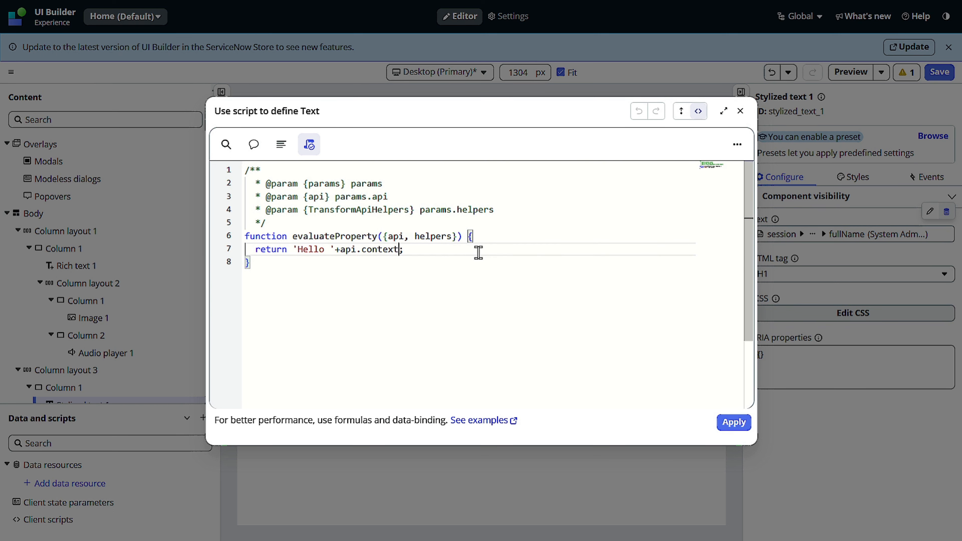
Step: Extend the returned expression after api.context with .session.user.fullName
{"action": "type", "text": "."}
{"action": "key", "text": "Down"}
{"action": "key", "text": "Down"}
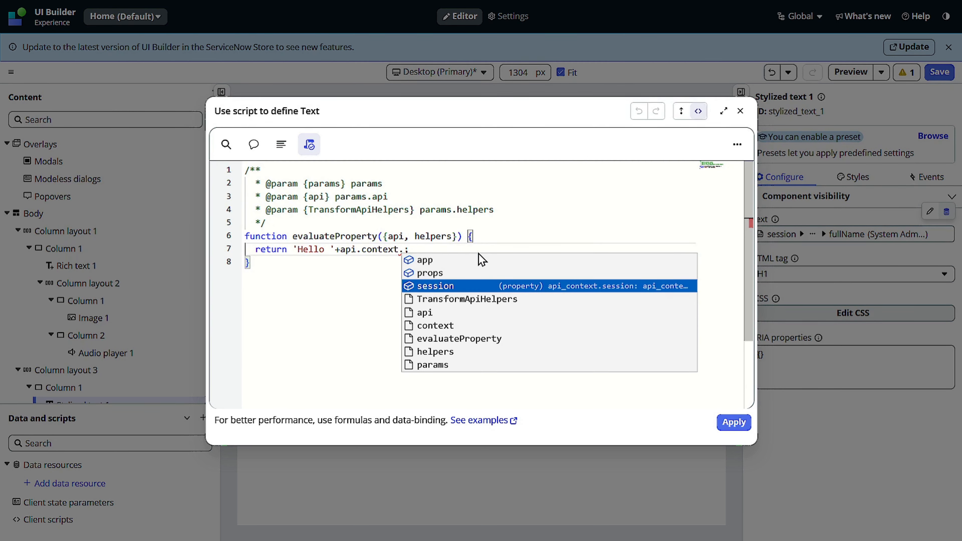
{"action": "key", "text": "Return"}
{"action": "type", "text": "."}
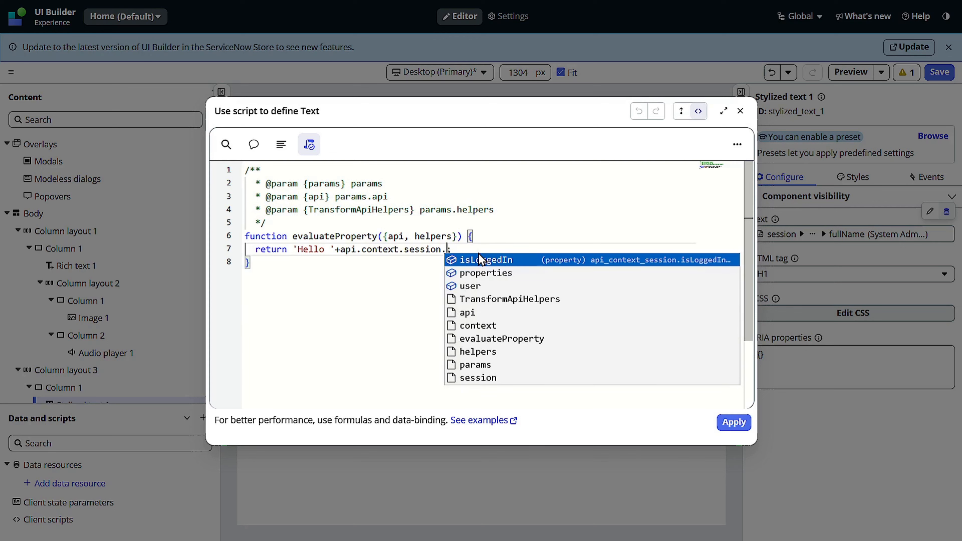
{"action": "key", "text": "Down"}
{"action": "key", "text": "Down"}
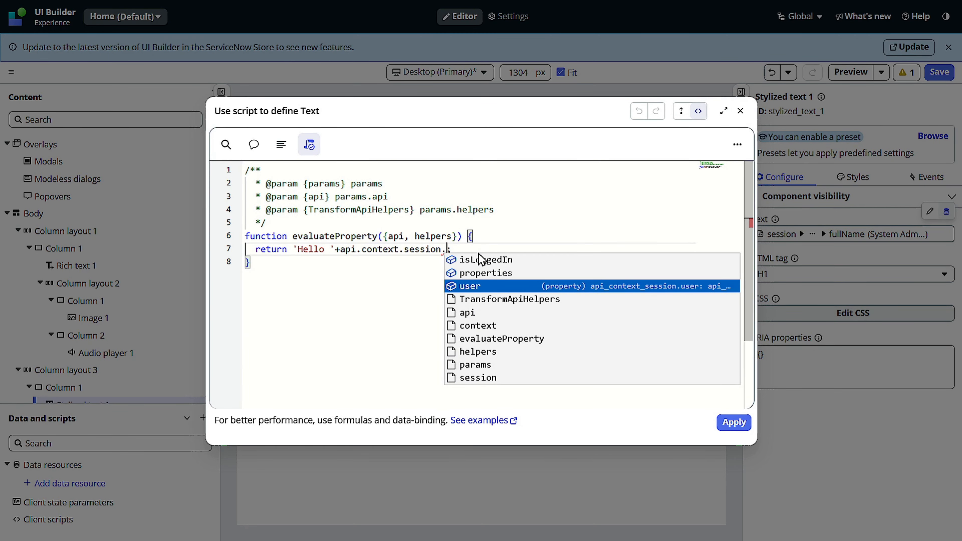
{"action": "key", "text": "Return"}
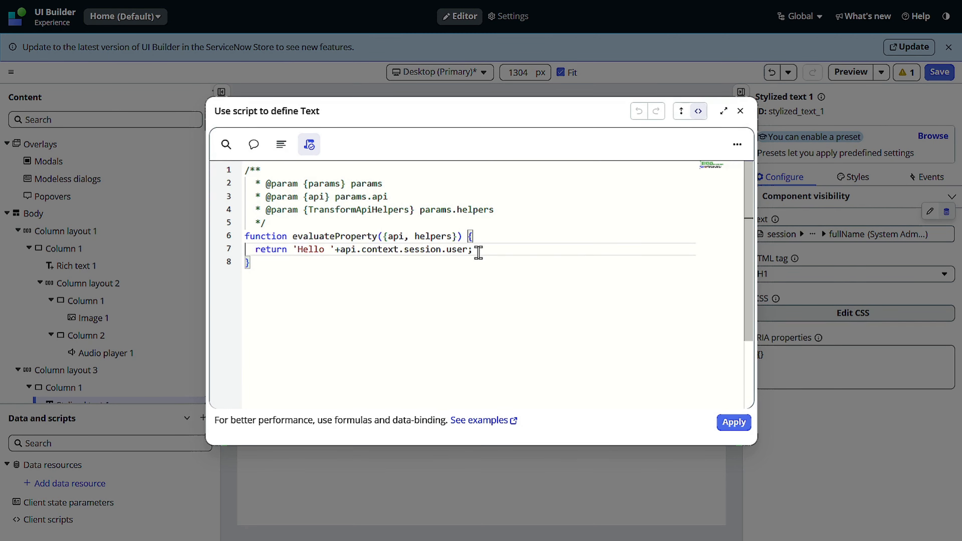
{"action": "type", "text": ".fullName"}
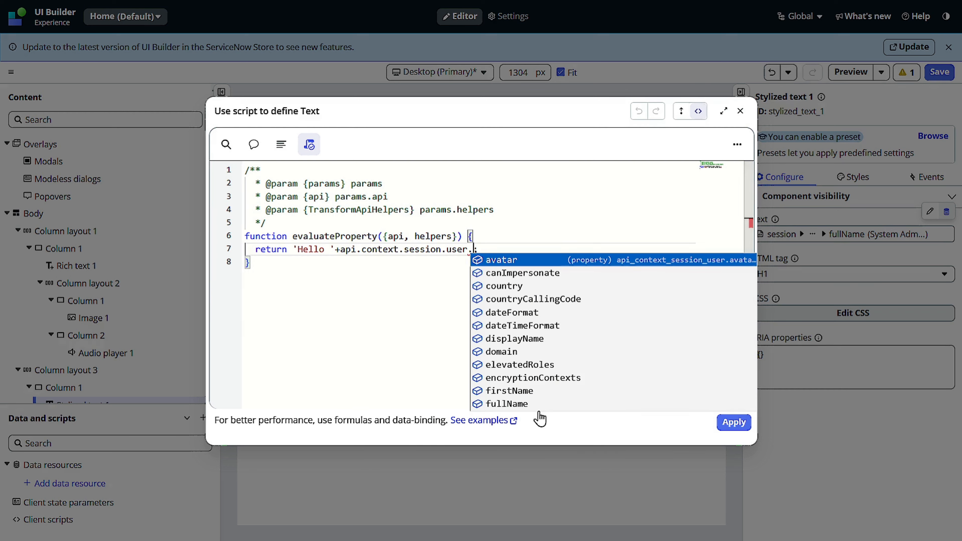
{"action": "left_click", "coordinate": [520, 402]}
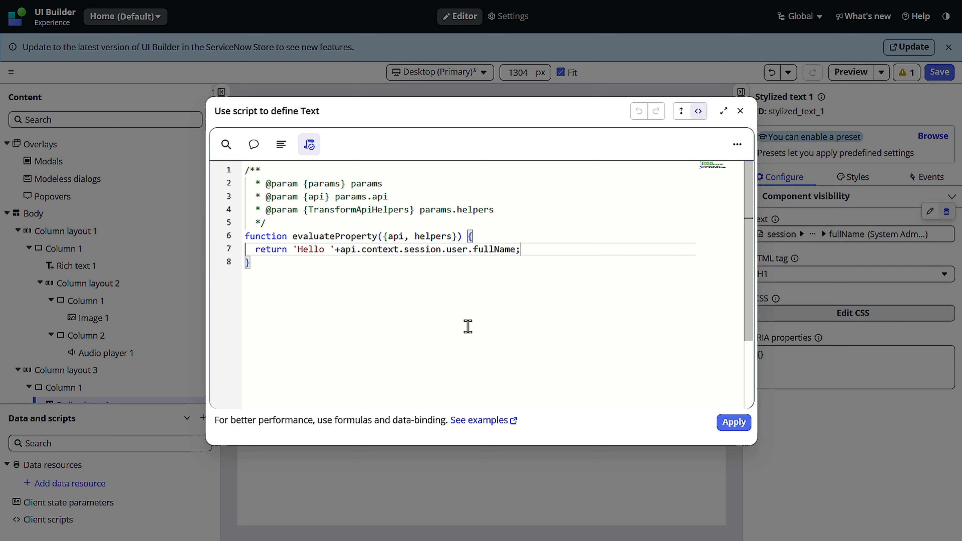
Step: Apply the greeting script to the Text property and check the resulting text on the page canvas
{"action": "left_click", "coordinate": [733, 422]}
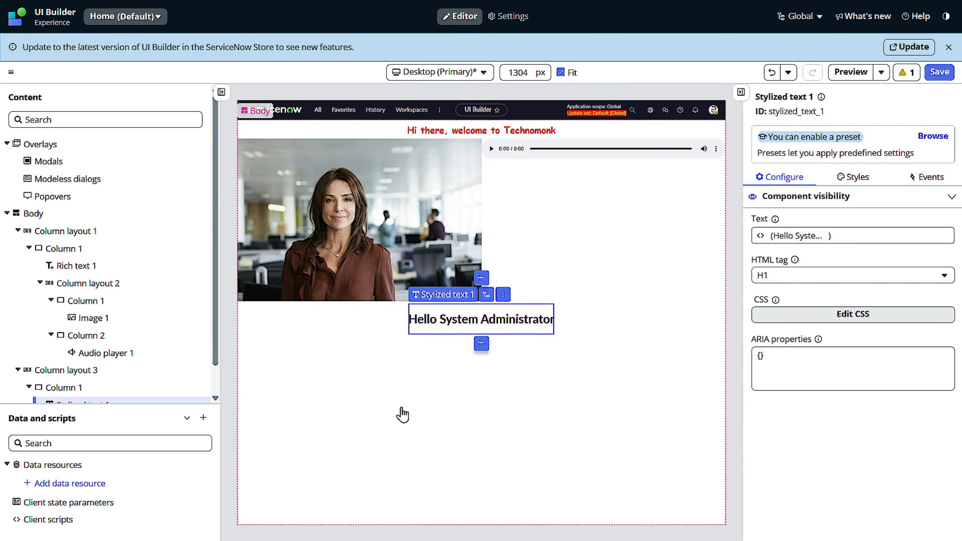
{"action": "left_click", "coordinate": [402, 415]}
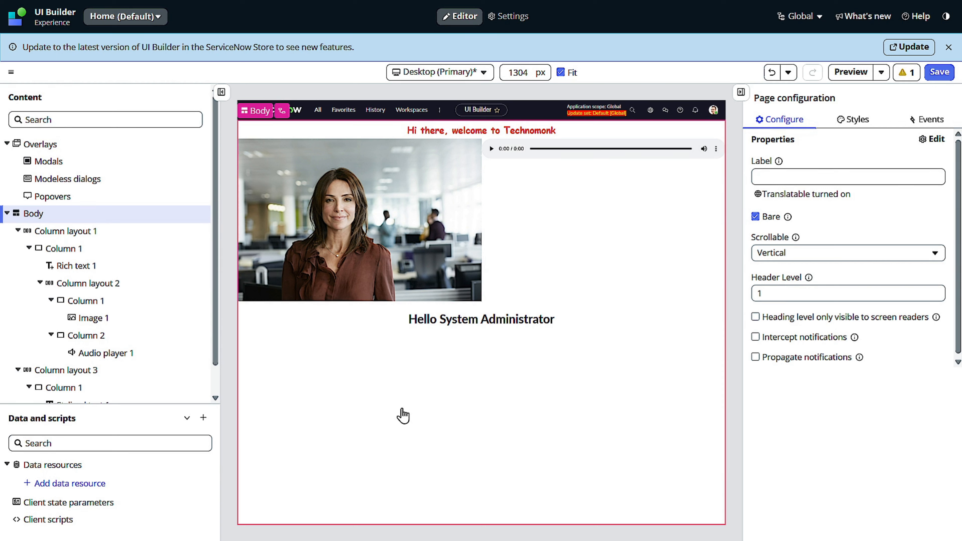
{"action": "left_click", "coordinate": [507, 334]}
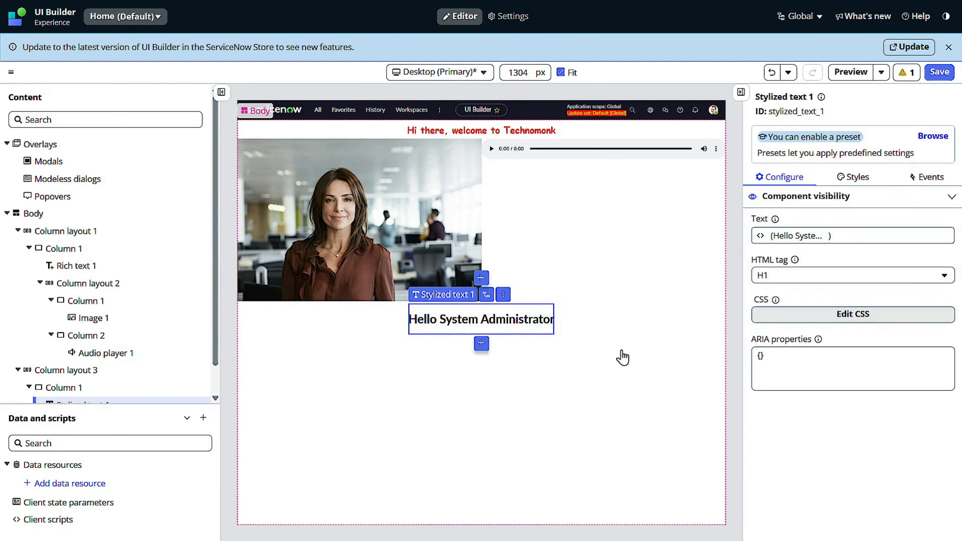
Step: Reopen the Text binding of Stylized text 1 in data binding view and browse to the String formulas
{"action": "left_click", "coordinate": [857, 179]}
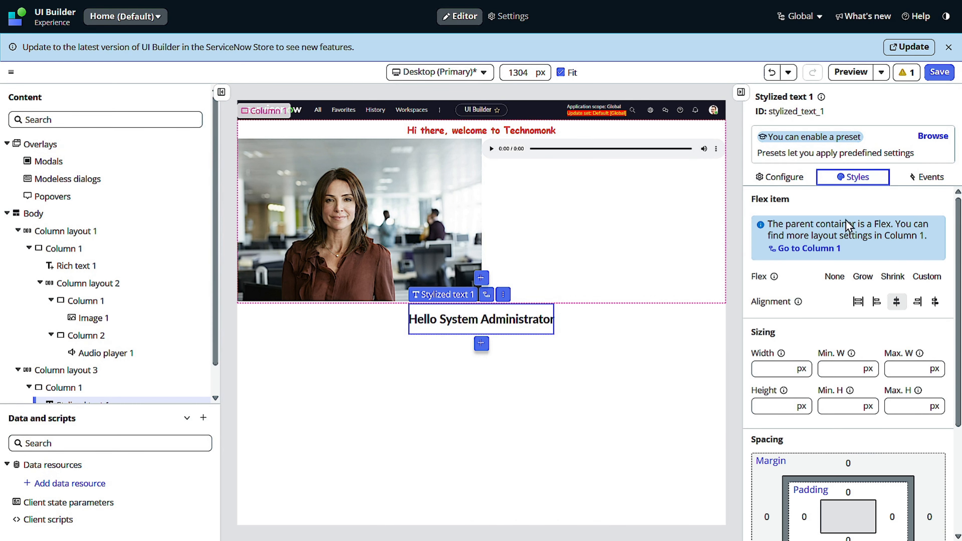
{"action": "left_click", "coordinate": [781, 178]}
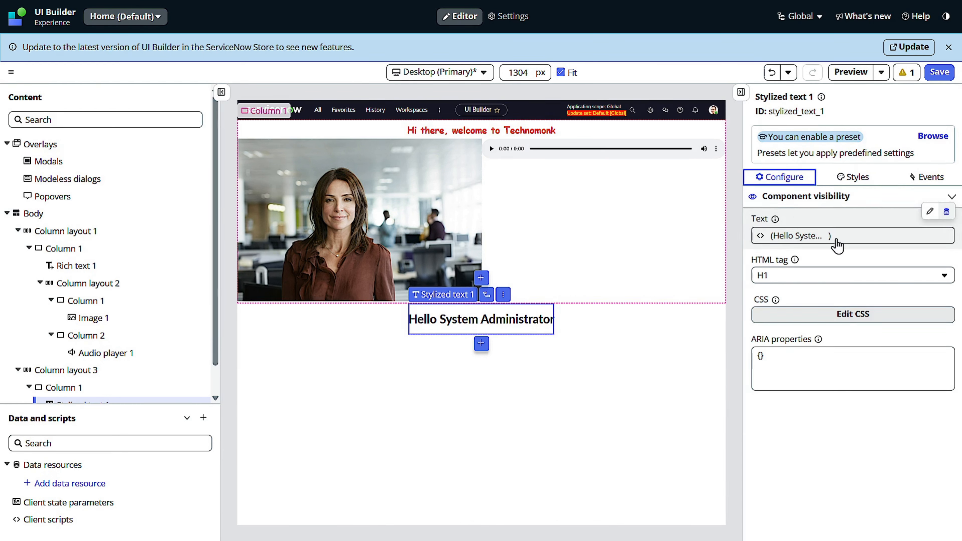
{"action": "left_click", "coordinate": [837, 242]}
{"action": "left_click", "coordinate": [682, 112]}
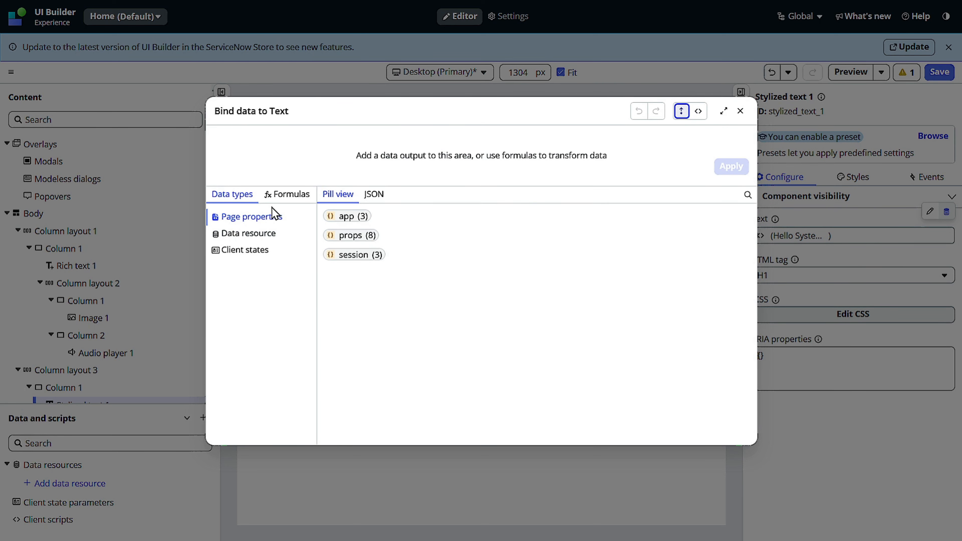
{"action": "left_click", "coordinate": [300, 195]}
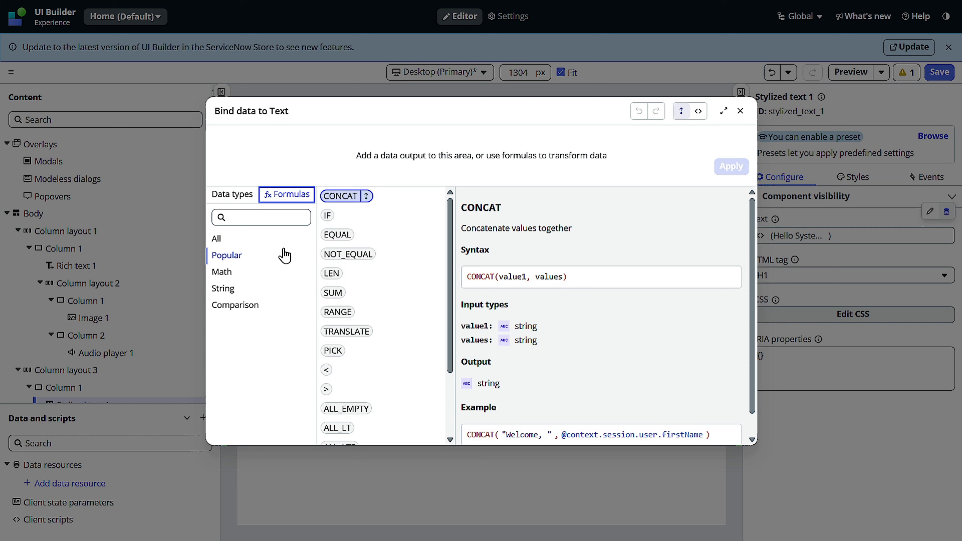
{"action": "left_click", "coordinate": [224, 291]}
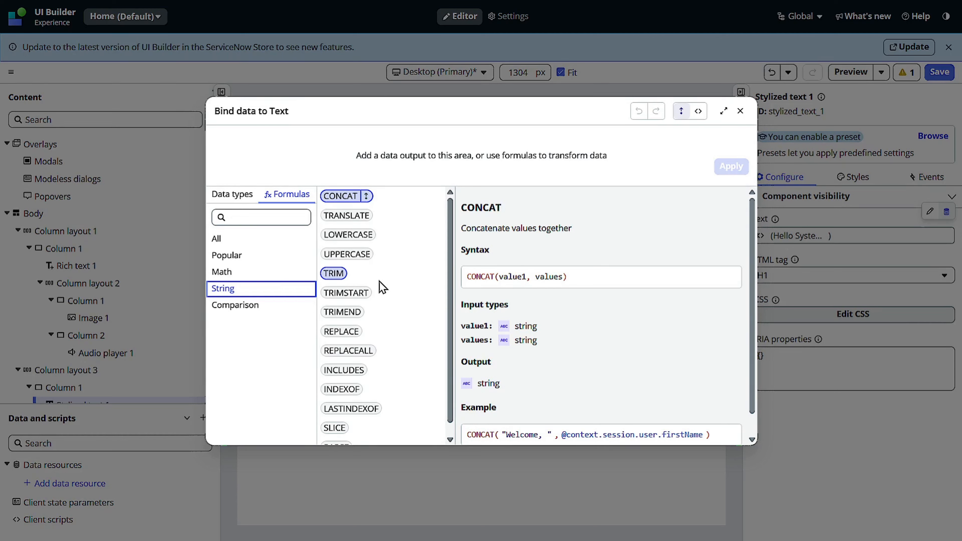
Step: Review the String formulas and CONCAT's syntax and example, and insert CONCAT as the formula for Text
{"action": "scroll", "coordinate": [382, 288], "scroll_direction": "down", "scroll_amount": 1}
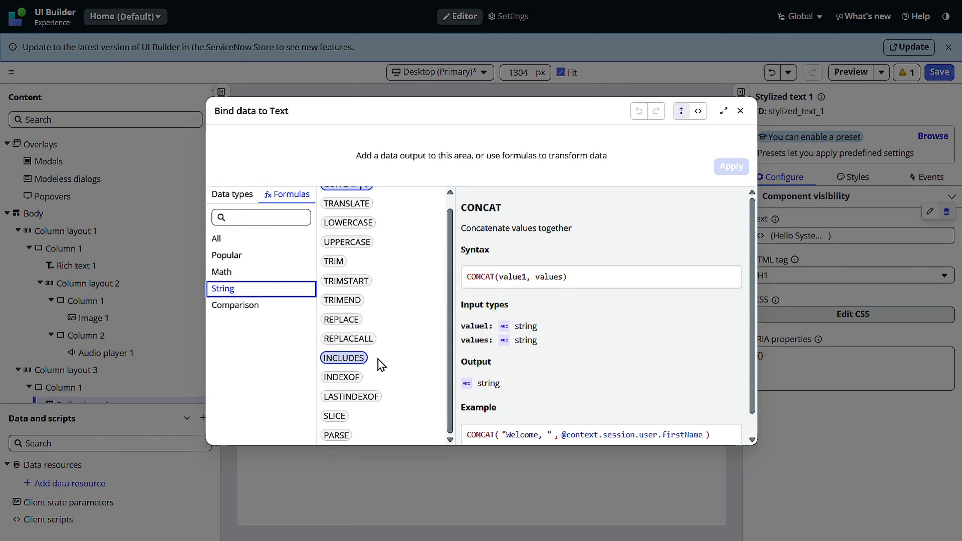
{"action": "scroll", "coordinate": [371, 323], "scroll_direction": "up", "scroll_amount": 1}
{"action": "left_click", "coordinate": [339, 201]}
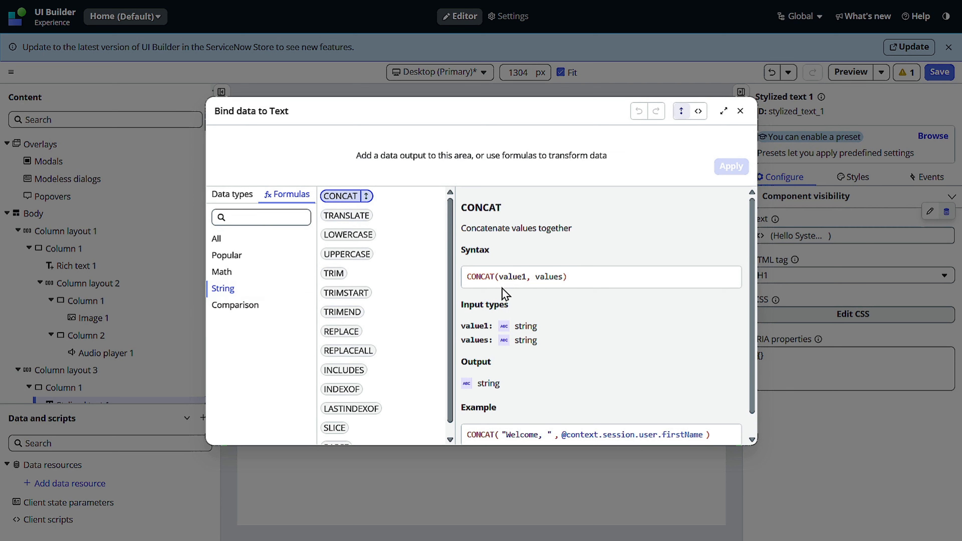
{"action": "scroll", "coordinate": [485, 251], "scroll_direction": "down", "scroll_amount": 2}
{"action": "scroll", "coordinate": [488, 258], "scroll_direction": "up", "scroll_amount": 2}
{"action": "scroll", "coordinate": [542, 298], "scroll_direction": "down", "scroll_amount": 1}
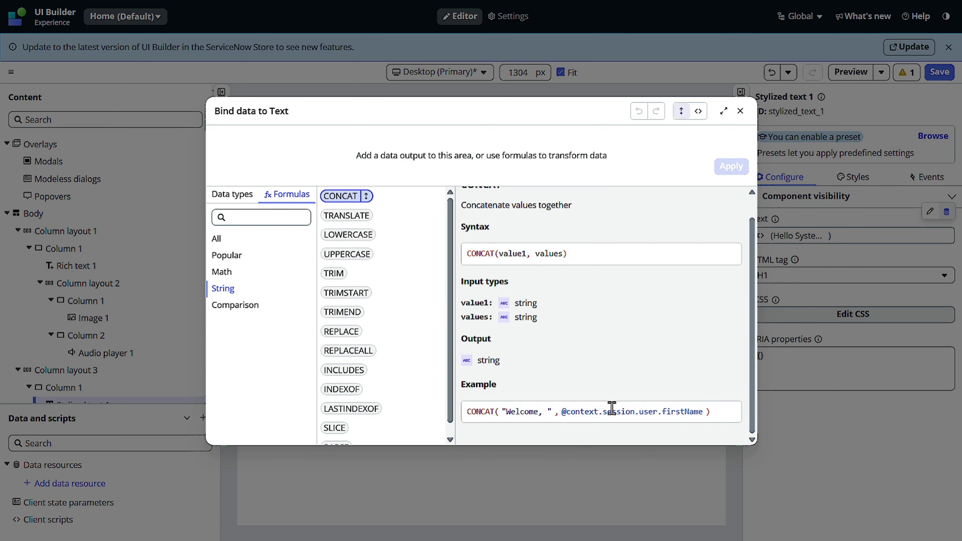
{"action": "left_click", "coordinate": [337, 198]}
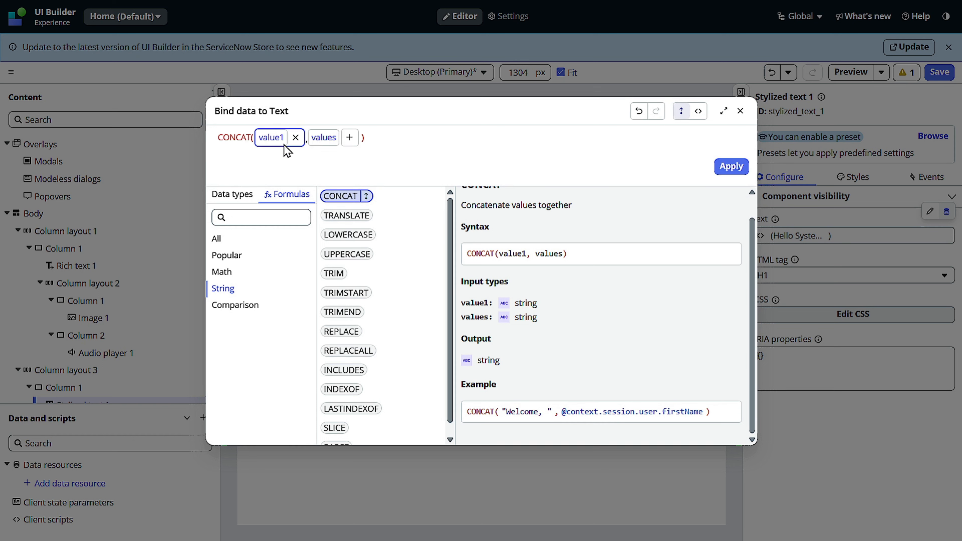
Step: Try entering Hello without quotation marks as the first value of CONCAT
{"action": "left_click", "coordinate": [272, 136]}
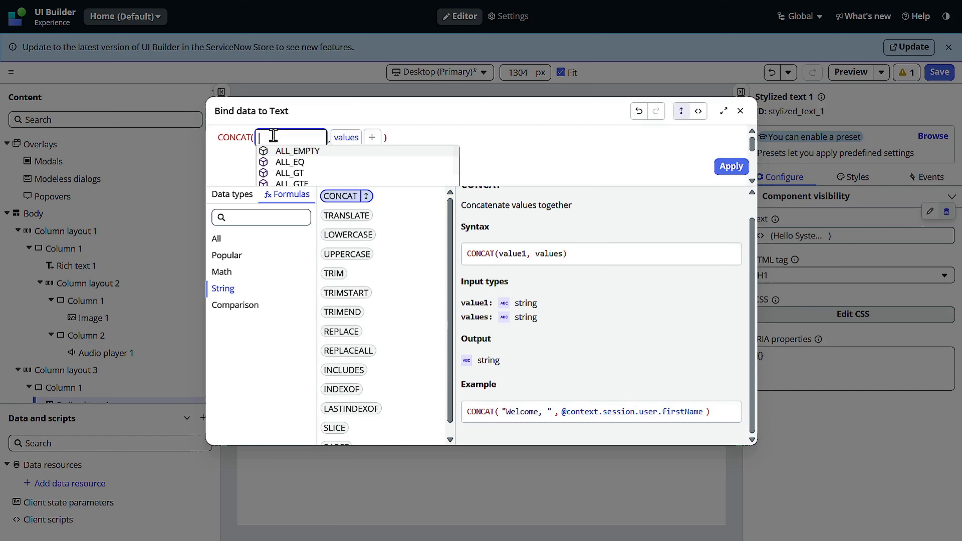
{"action": "type", "text": "Hel"}
{"action": "type", "text": "l"}
{"action": "type", "text": "o"}
{"action": "key", "text": "BackSpace"}
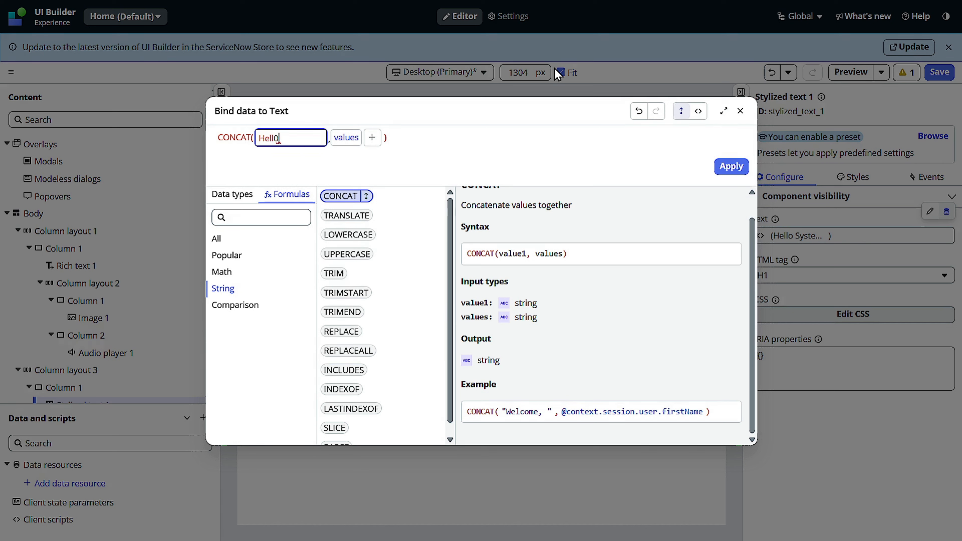
{"action": "type", "text": "o"}
Step: Replace CONCAT's first value with the quoted string "Hello ", including a trailing space
{"action": "double_click", "coordinate": [269, 143]}
{"action": "type", "text": "\""}
{"action": "key", "text": "BackSpace"}
{"action": "key", "text": "BackSpace"}
{"action": "type", "text": "\"\"Hello"}
{"action": "left_click", "coordinate": [346, 150]}
{"action": "left_click", "coordinate": [299, 136]}
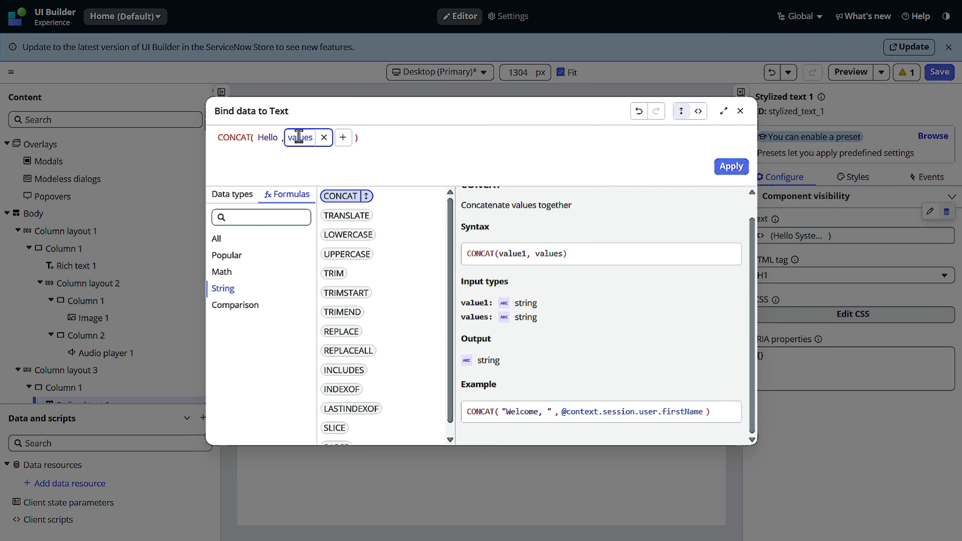
{"action": "left_click", "coordinate": [299, 141]}
{"action": "scroll", "coordinate": [337, 158], "scroll_direction": "down", "scroll_amount": 1}
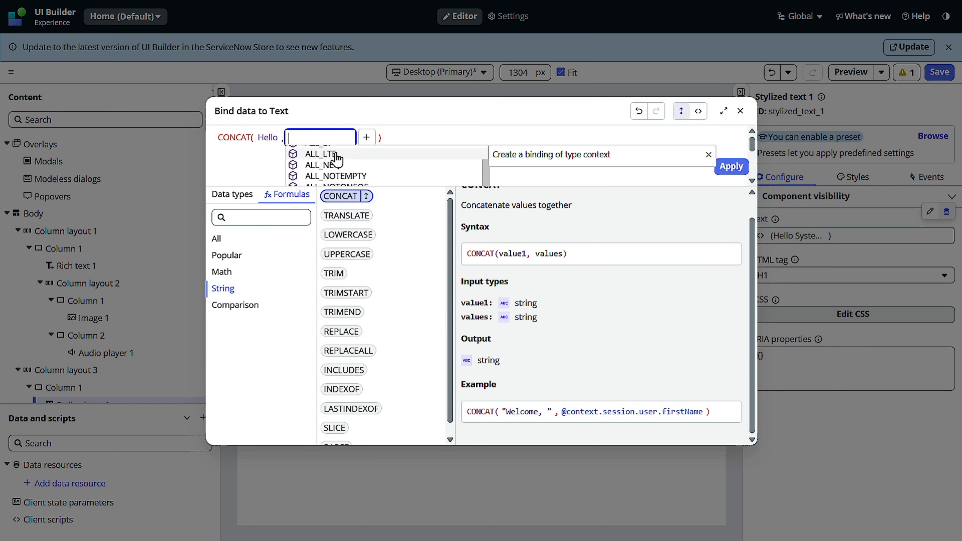
{"action": "scroll", "coordinate": [336, 158], "scroll_direction": "up", "scroll_amount": 1}
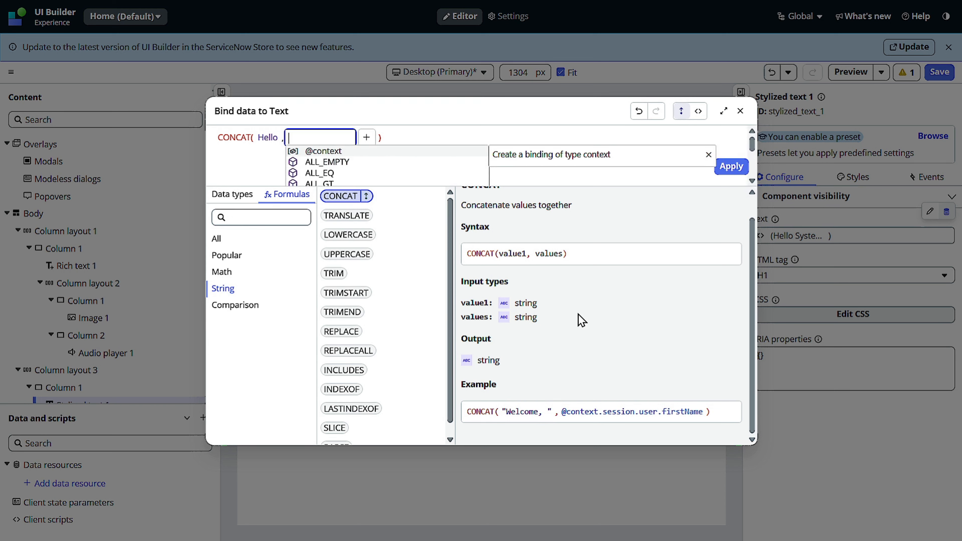
{"action": "type", "text": "@"}
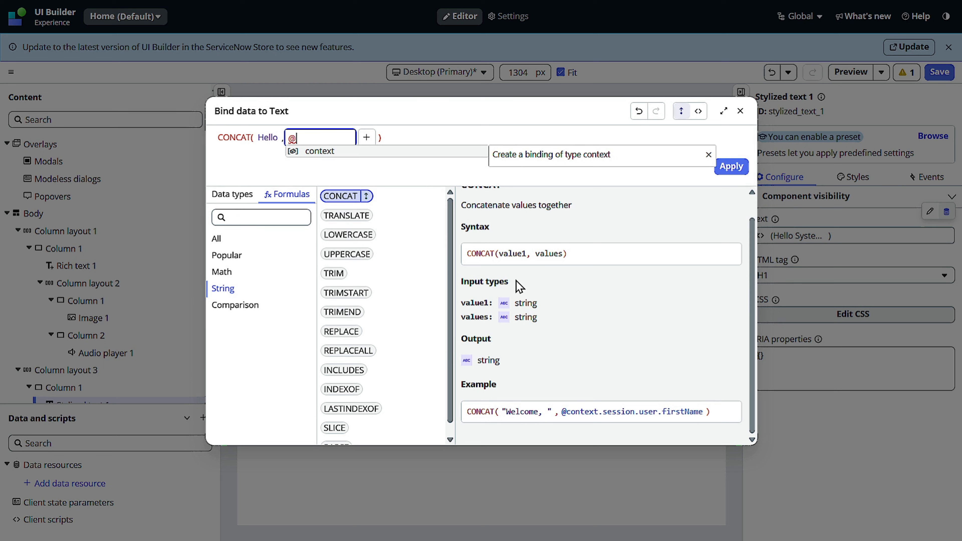
{"action": "left_click", "coordinate": [327, 152]}
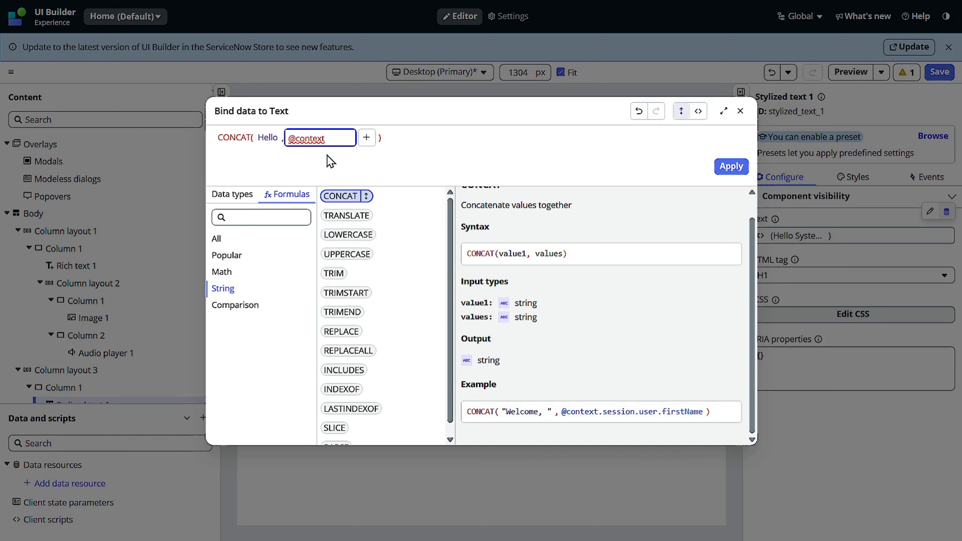
{"action": "type", "text": "."}
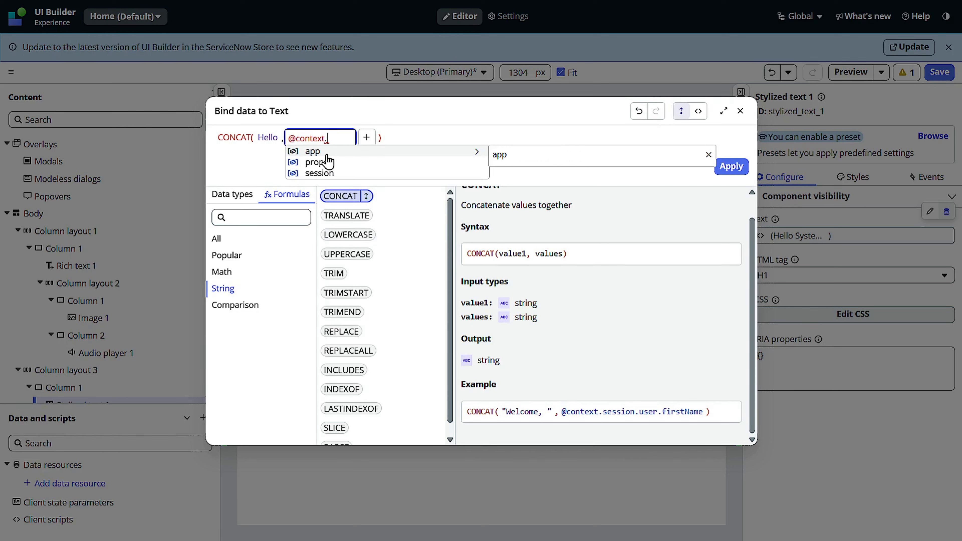
{"action": "left_click", "coordinate": [332, 174]}
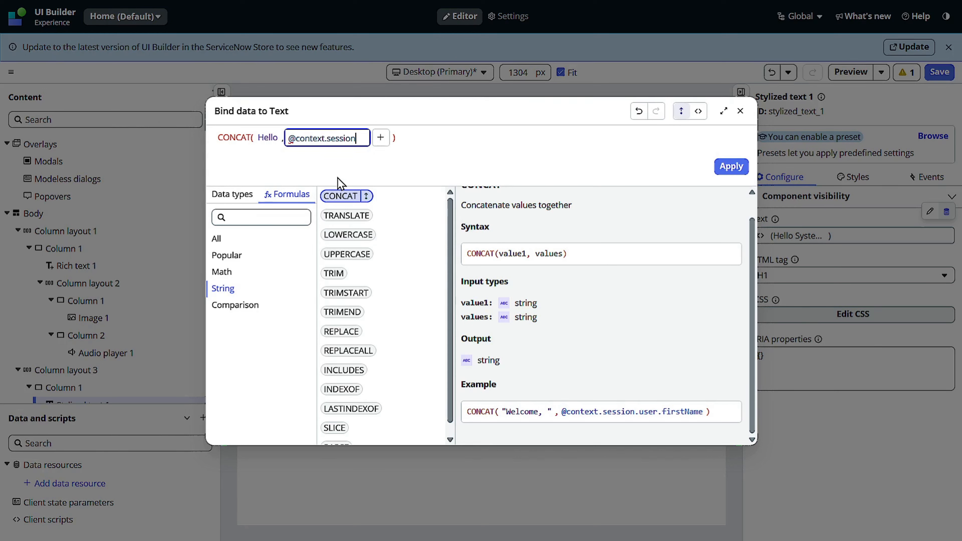
{"action": "type", "text": "."}
{"action": "left_click", "coordinate": [337, 175]}
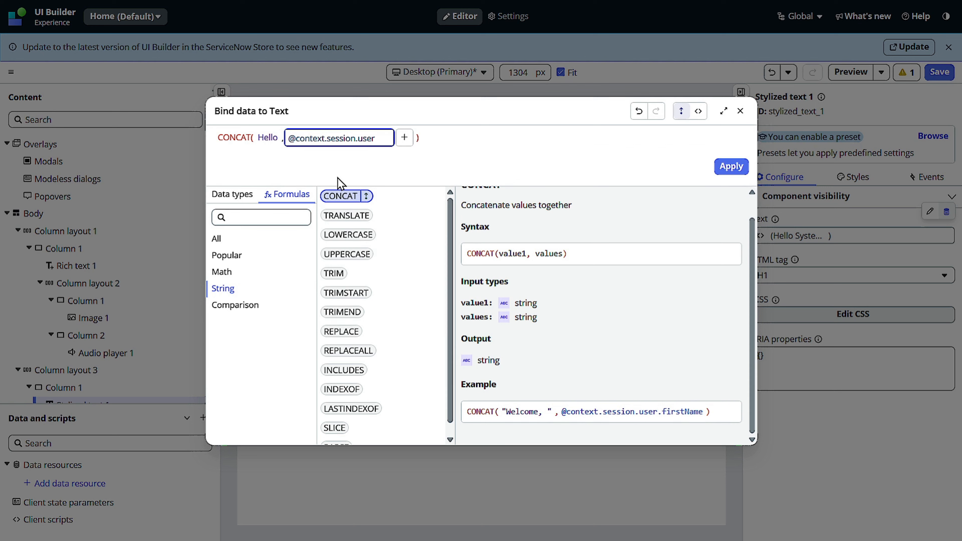
{"action": "type", "text": ".f"}
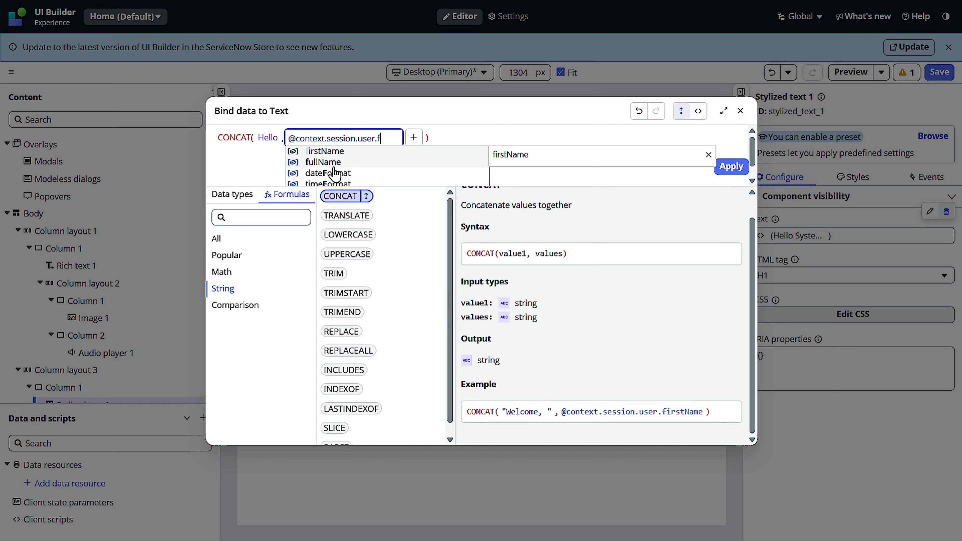
{"action": "left_click", "coordinate": [333, 166]}
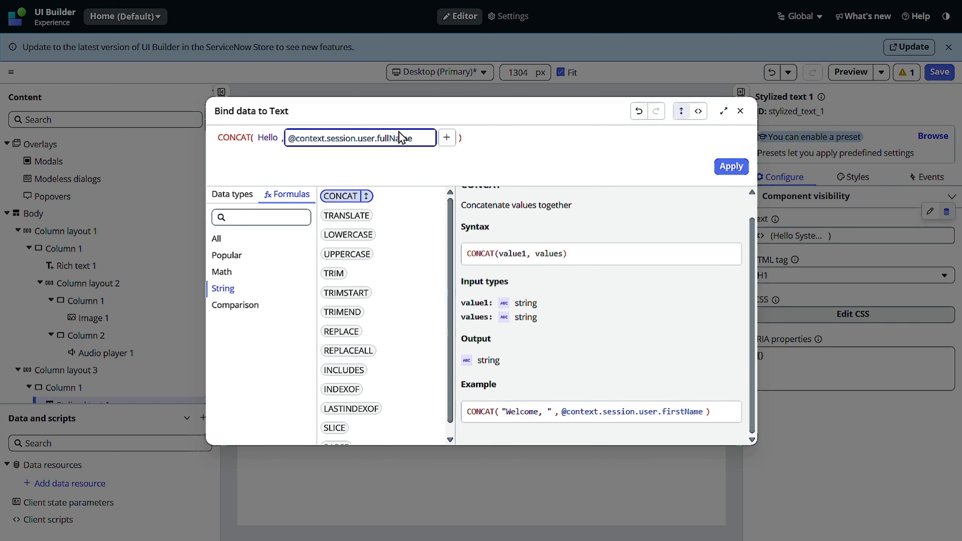
{"action": "double_click", "coordinate": [377, 144]}
{"action": "double_click", "coordinate": [377, 143]}
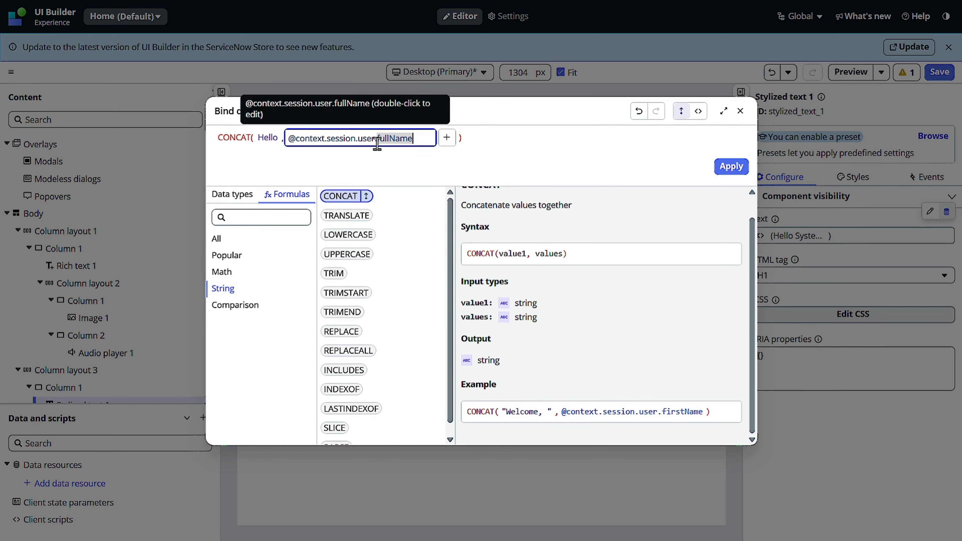
{"action": "key", "text": "Right"}
{"action": "key", "text": "BackSpace"}
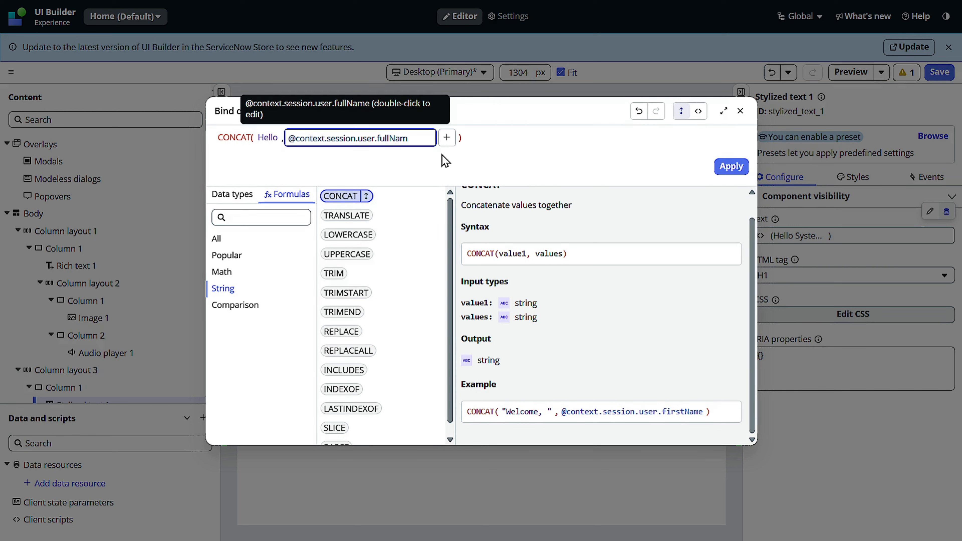
{"action": "key", "text": "BackSpace"}
{"action": "key", "text": "BackSpace"}
{"action": "key", "text": "BackSpace"}
{"action": "key", "text": "BackSpace"}
{"action": "key", "text": "BackSpace"}
{"action": "key", "text": "BackSpace"}
{"action": "key", "text": "BackSpace"}
{"action": "key", "text": "BackSpace"}
{"action": "type", "text": "."}
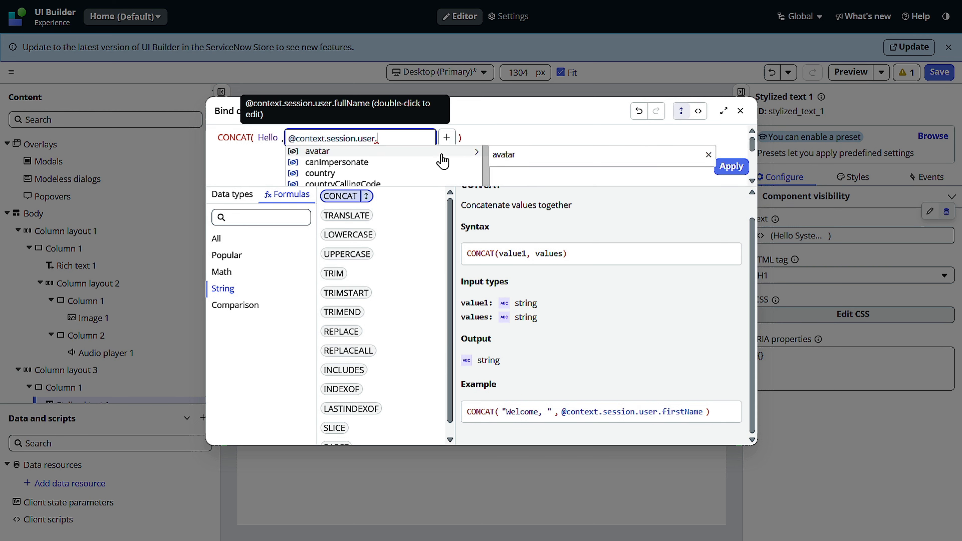
{"action": "type", "text": "us"}
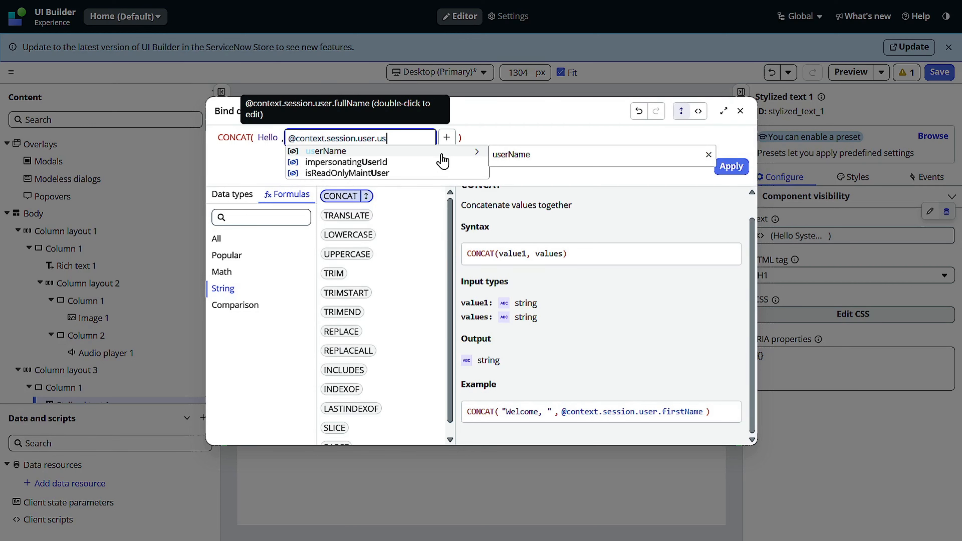
{"action": "left_click", "coordinate": [326, 151]}
{"action": "left_click", "coordinate": [730, 167]}
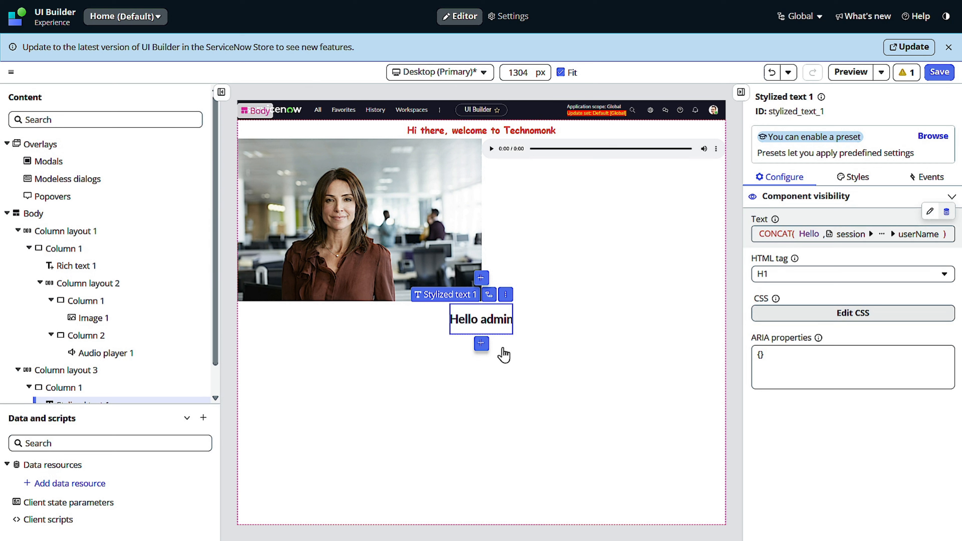
Step: Save the page with the CONCAT-bound greeting
{"action": "left_click", "coordinate": [938, 72]}
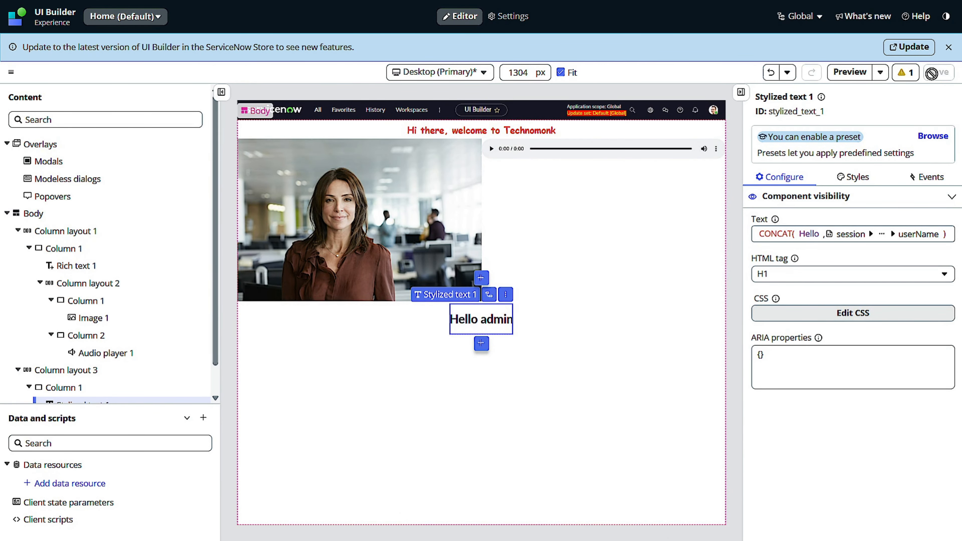
{"action": "mouse_move", "coordinate": [796, 0]}
{"action": "key", "text": "alt+Tab"}
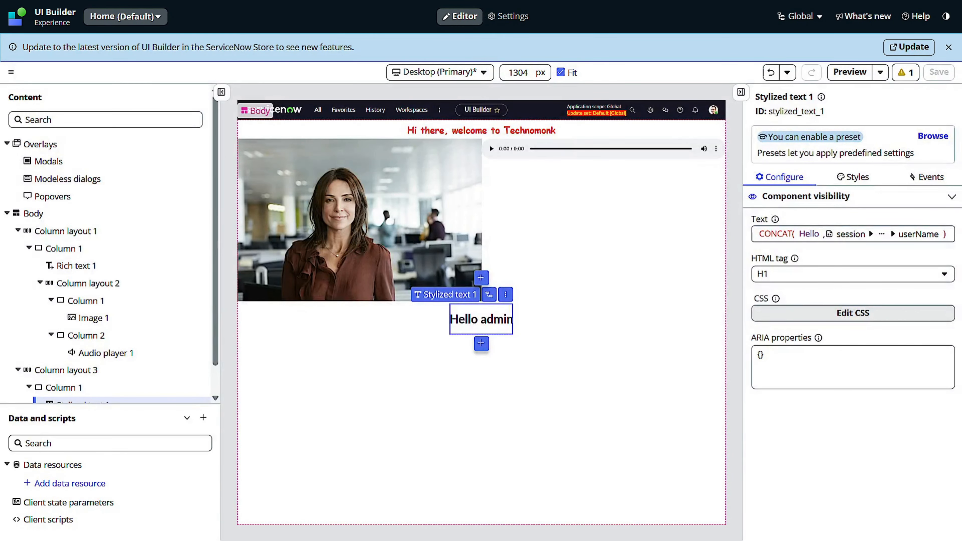